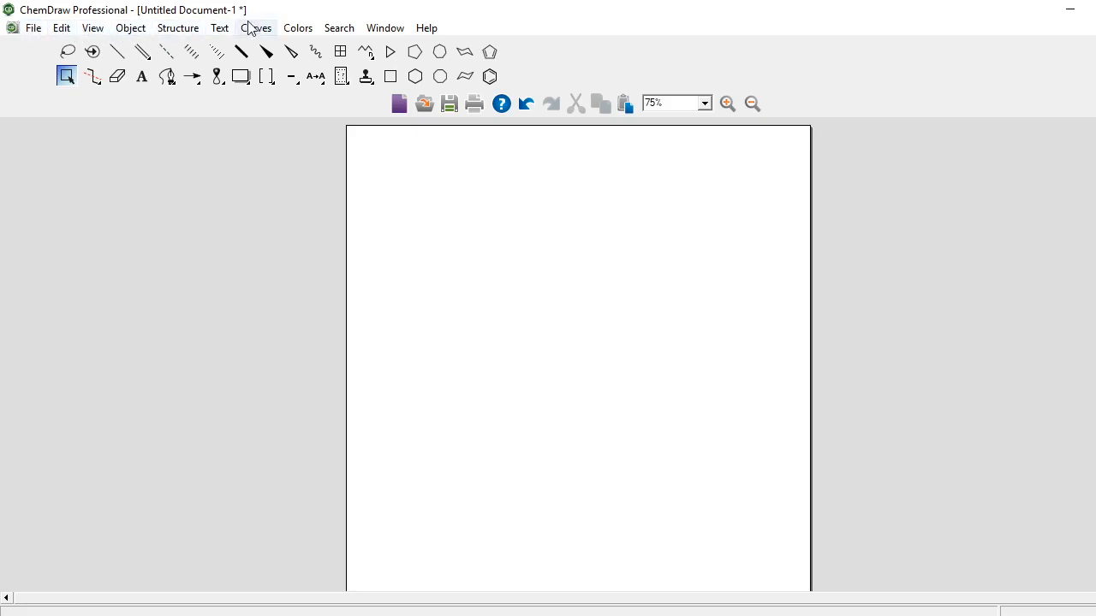
{"action": "left_click", "coordinate": [36, 29]}
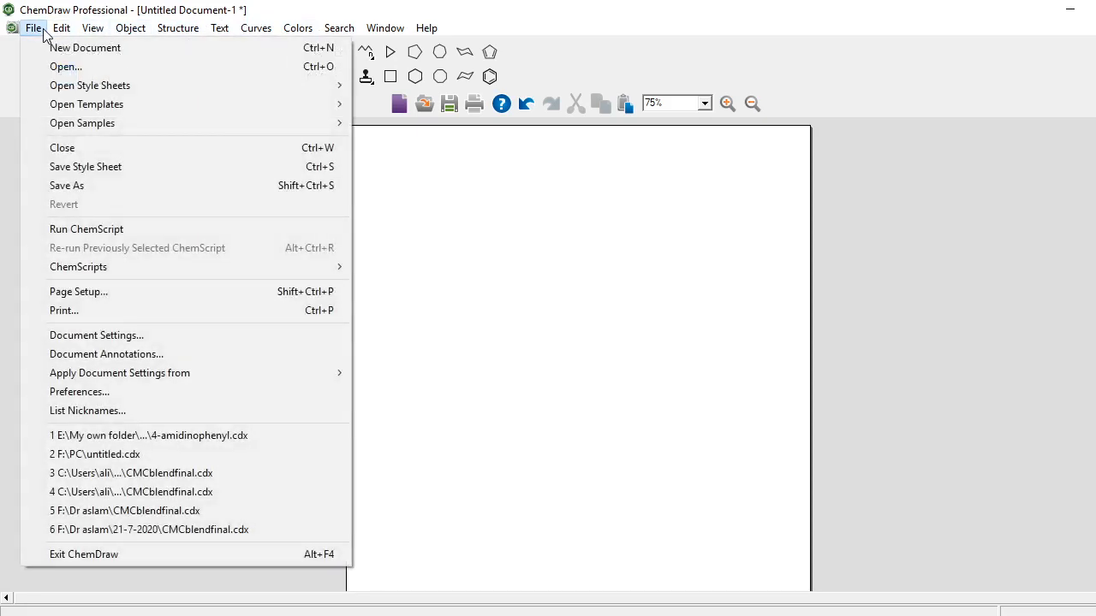
{"action": "mouse_move", "coordinate": [92, 31]}
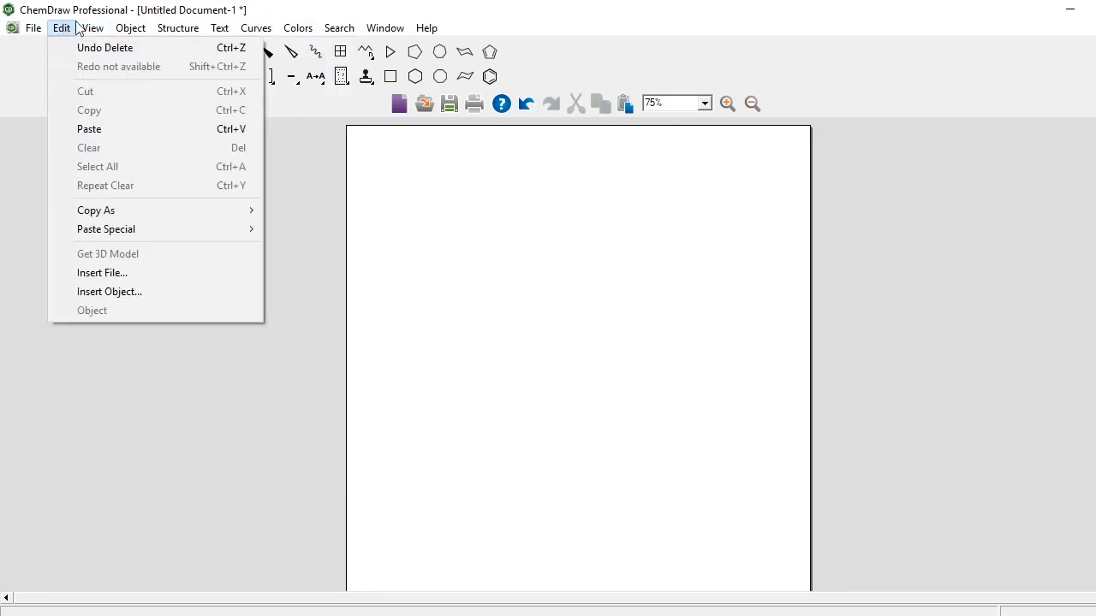
{"action": "left_click", "coordinate": [93, 28]}
{"action": "left_click", "coordinate": [177, 29]}
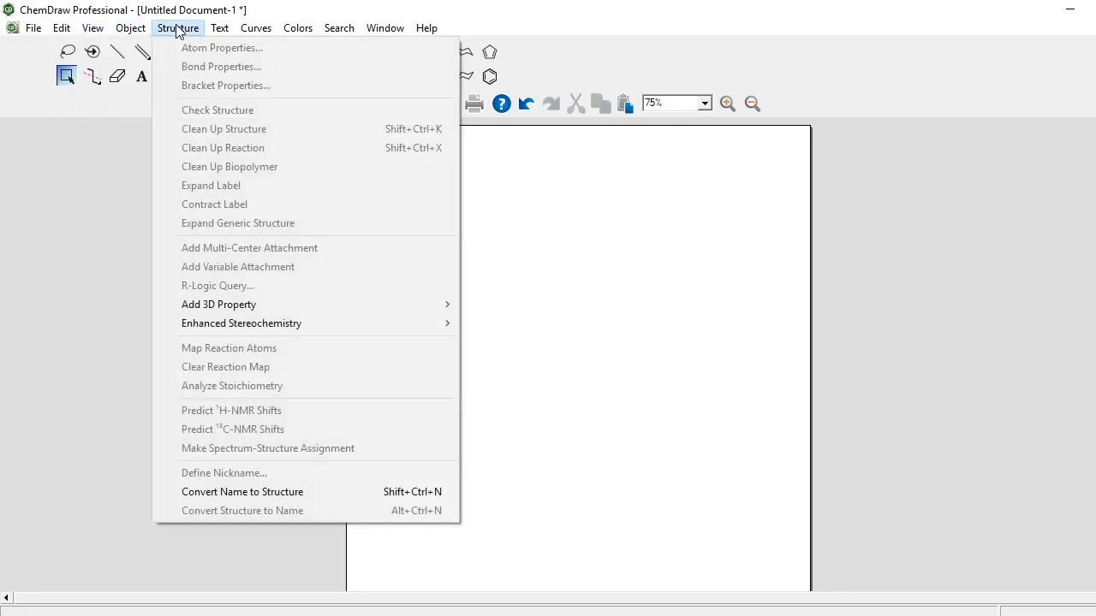
{"action": "key", "text": "Right"}
{"action": "key", "text": "Right"}
{"action": "key", "text": "Right"}
{"action": "key", "text": "Right"}
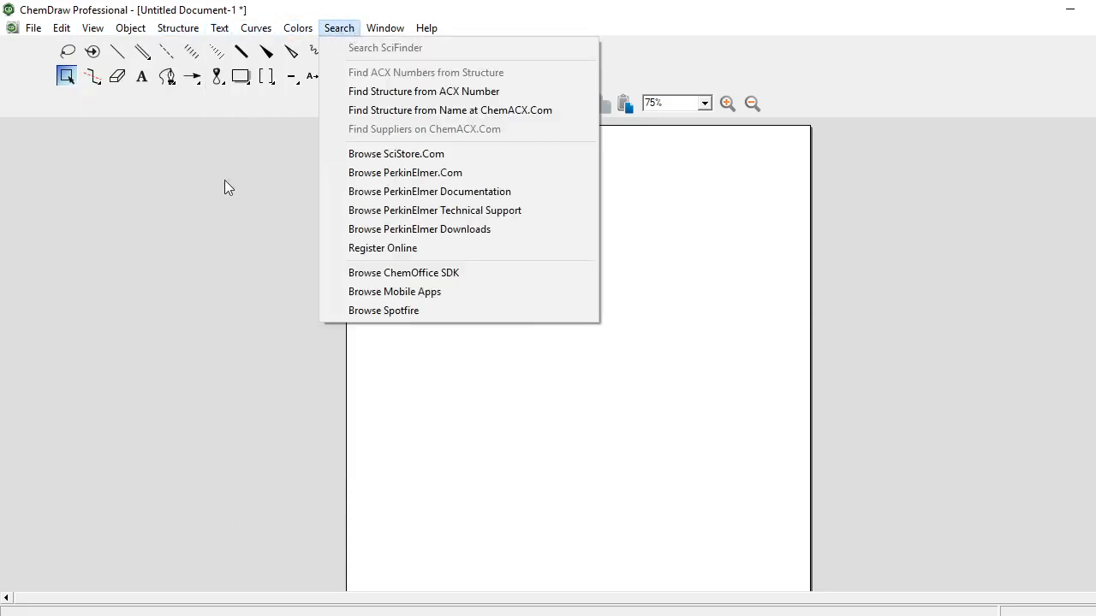
{"action": "left_click", "coordinate": [228, 187]}
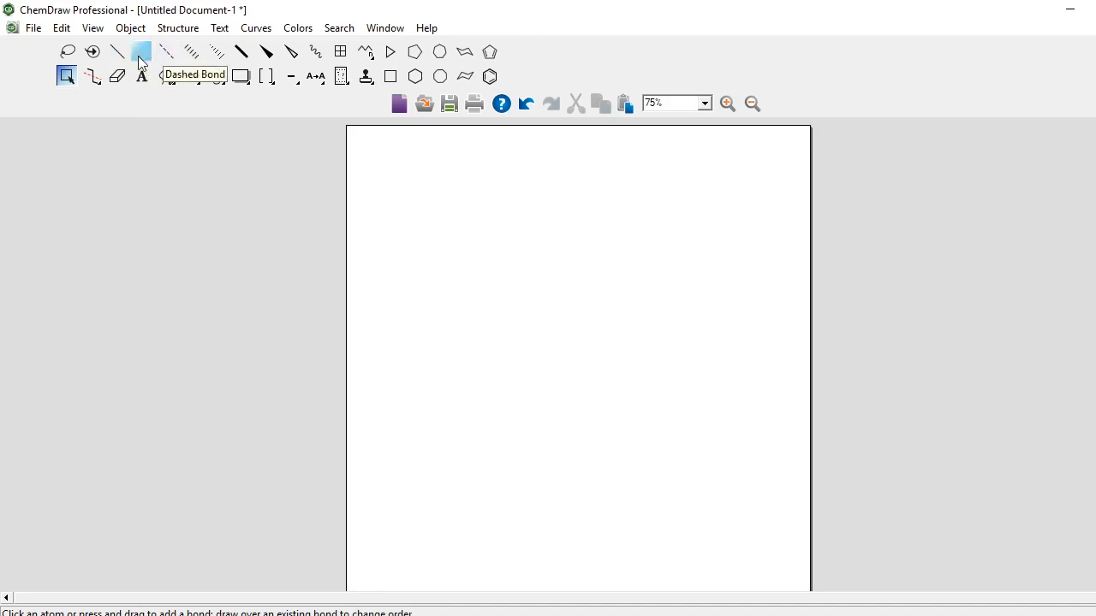
{"action": "left_click", "coordinate": [142, 57]}
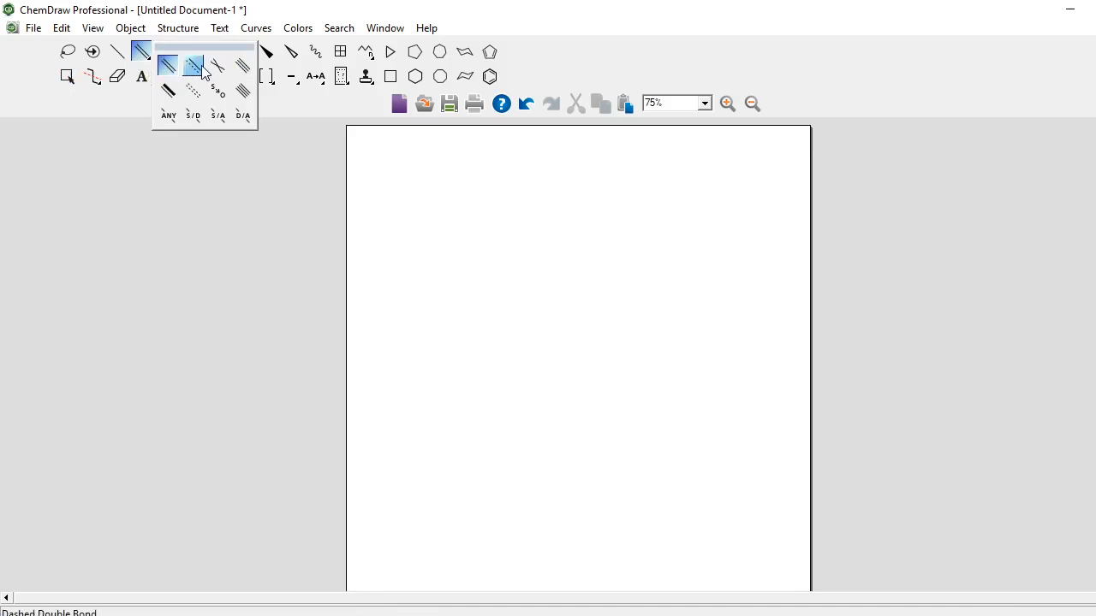
{"action": "left_click", "coordinate": [93, 156]}
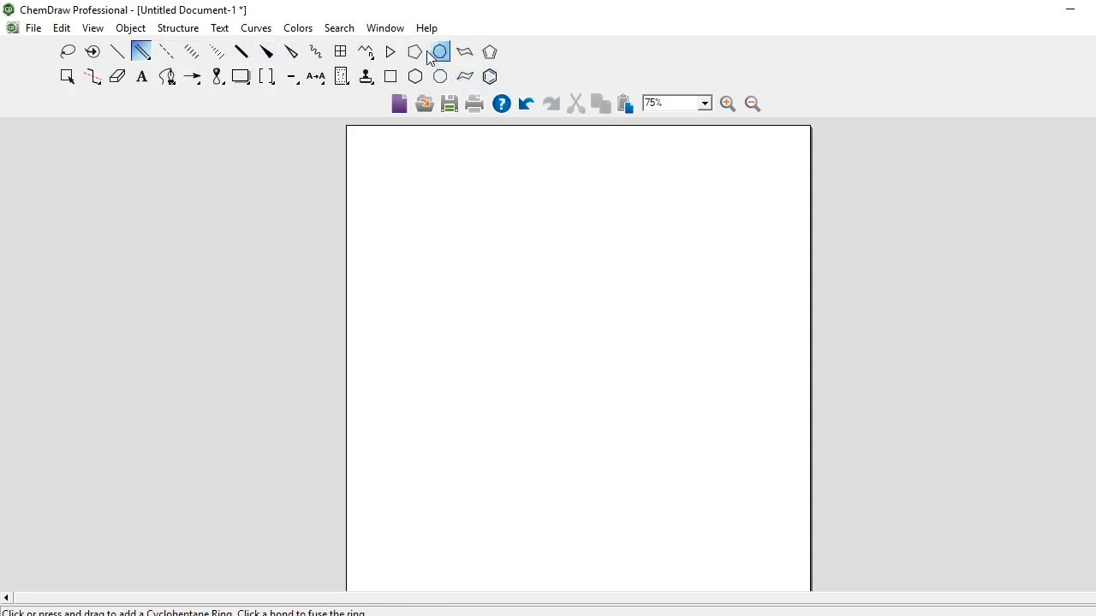
Step: Browse the structure template library's categories, from Advanced BioDraw and Amino Acids through Animals, BioArt, Conformers, Hexoses and Polyhedra
{"action": "left_click", "coordinate": [365, 77]}
{"action": "mouse_move", "coordinate": [404, 124]}
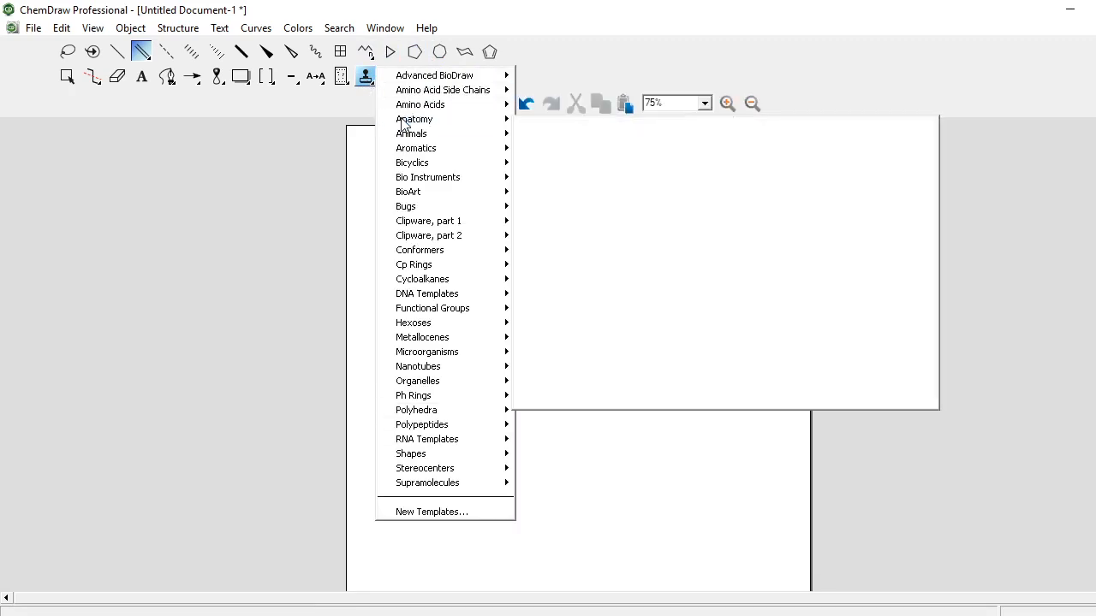
{"action": "mouse_move", "coordinate": [432, 77]}
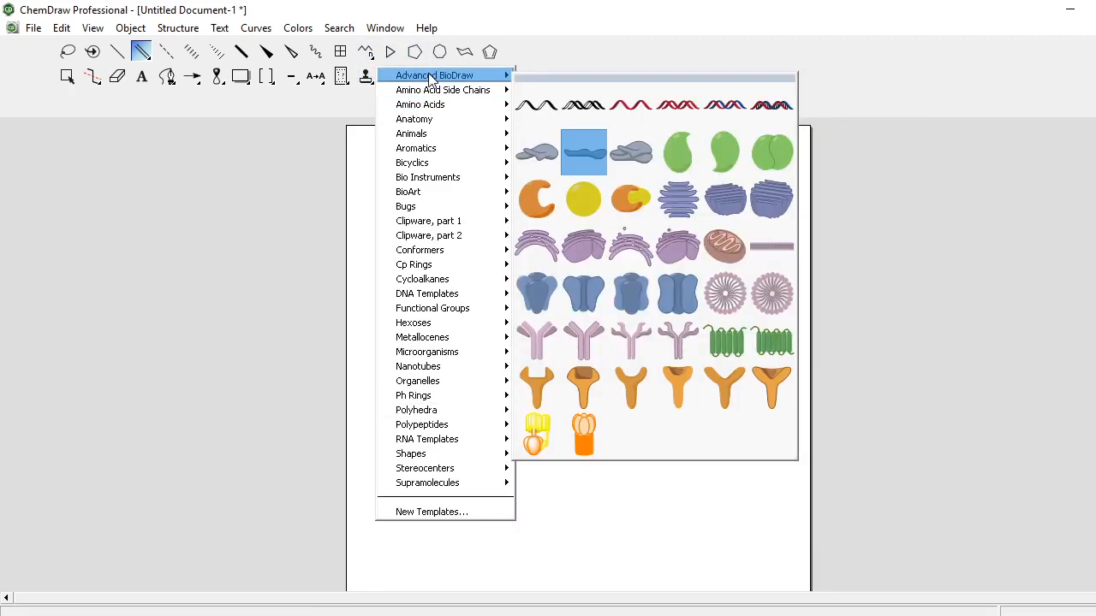
{"action": "mouse_move", "coordinate": [430, 106]}
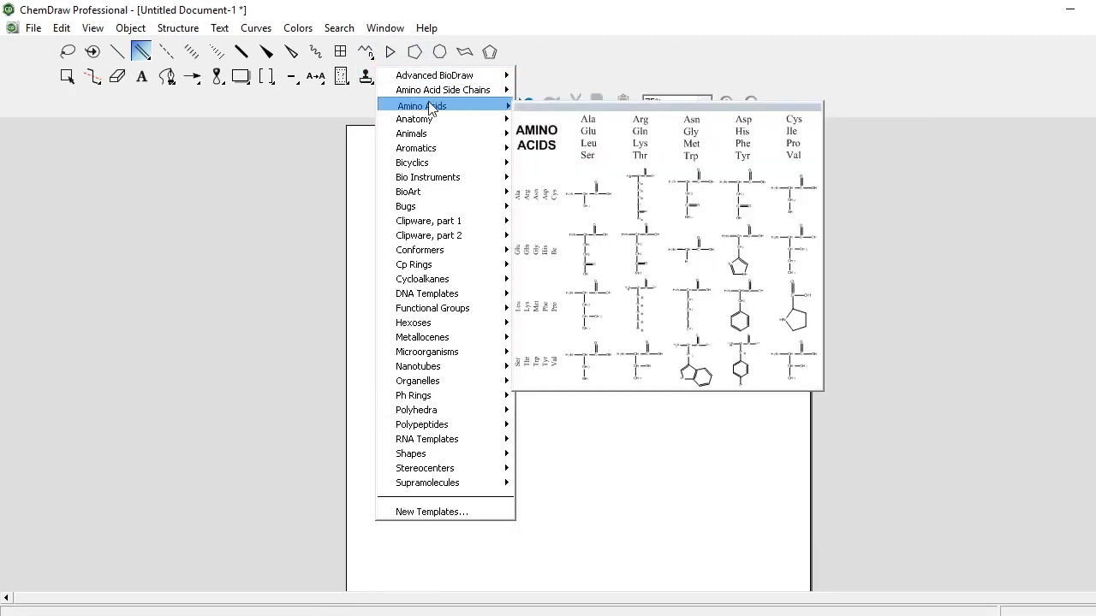
{"action": "mouse_move", "coordinate": [431, 141]}
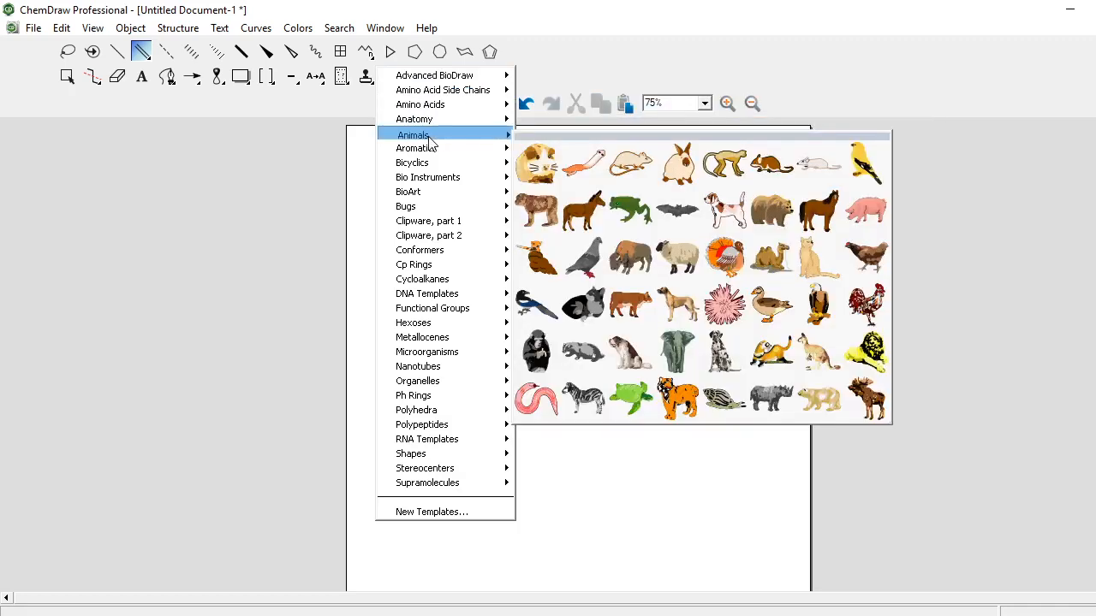
{"action": "mouse_move", "coordinate": [433, 183]}
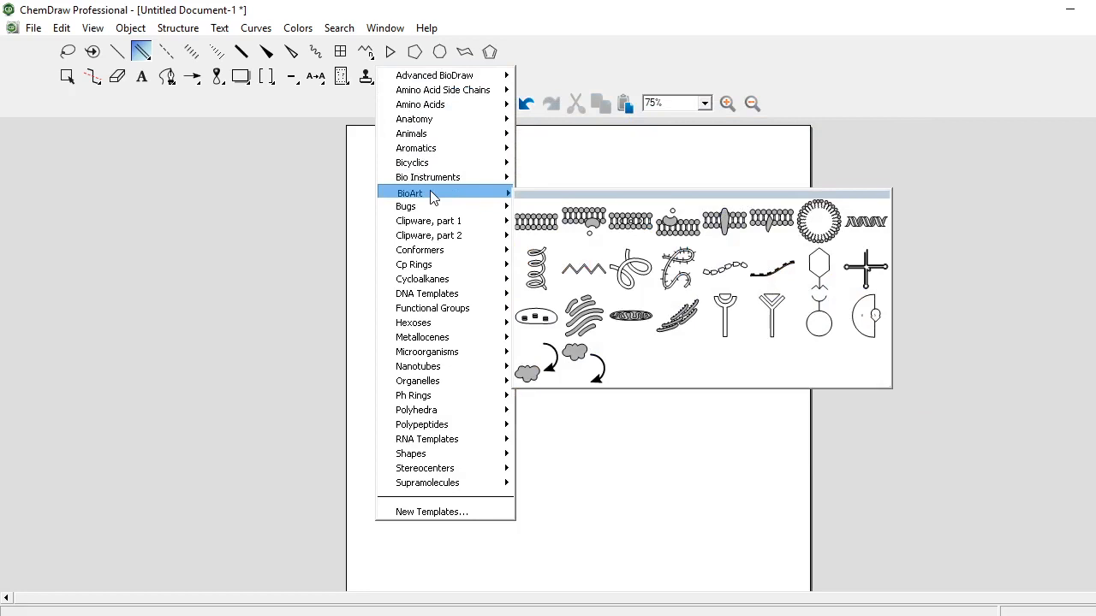
{"action": "mouse_move", "coordinate": [429, 234]}
{"action": "mouse_move", "coordinate": [429, 254]}
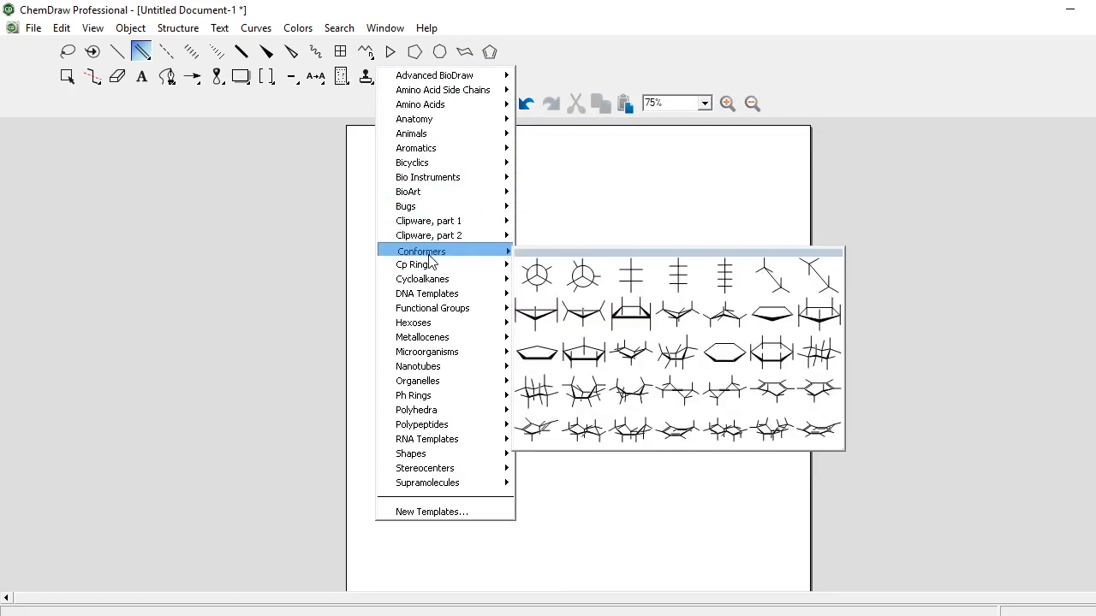
{"action": "mouse_move", "coordinate": [433, 298]}
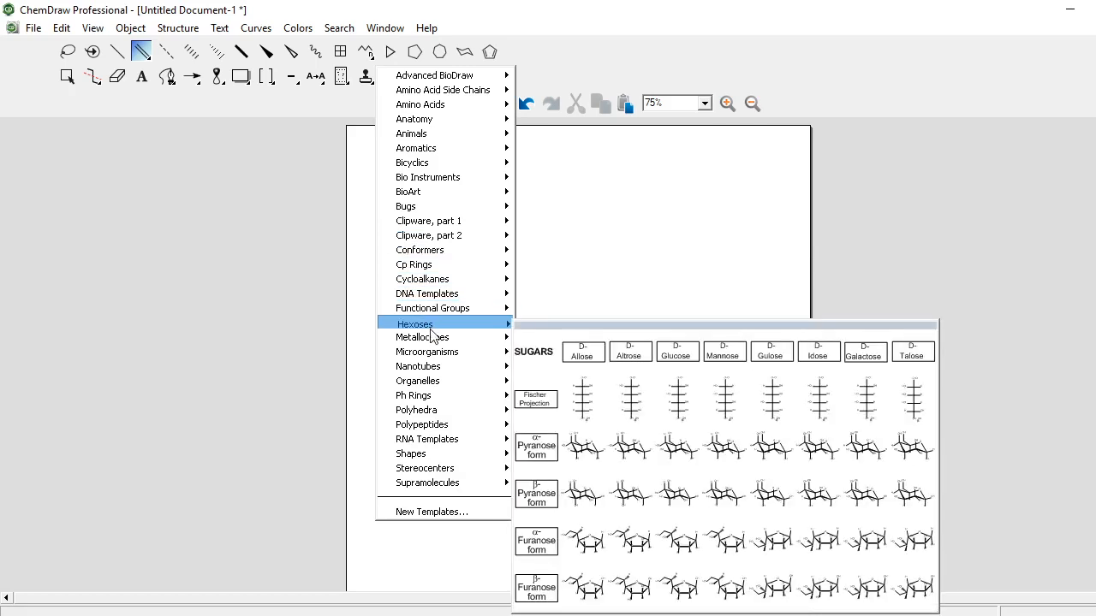
{"action": "mouse_move", "coordinate": [437, 387]}
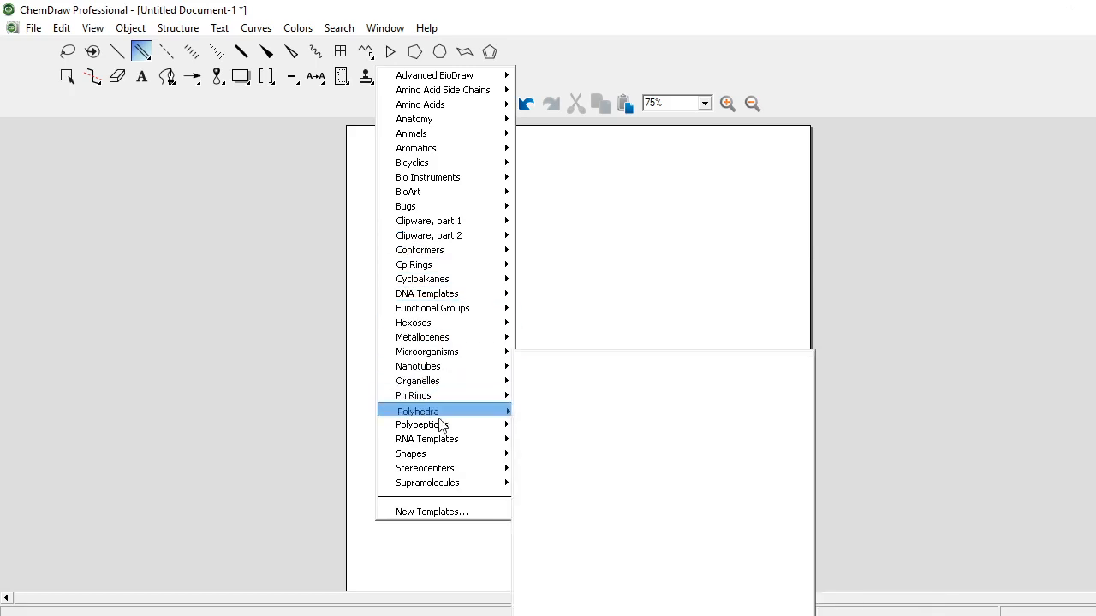
{"action": "left_click", "coordinate": [428, 561]}
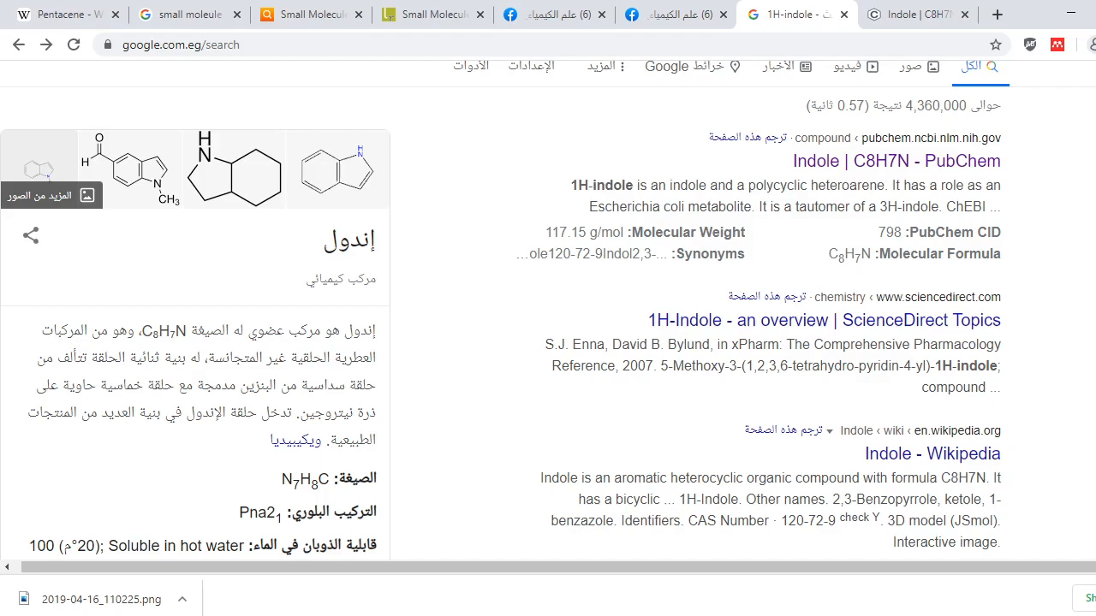
Step: Return from the browser to ChemDraw and place a benzene ring in the upper middle of the page
{"action": "key", "text": "alt+Tab"}
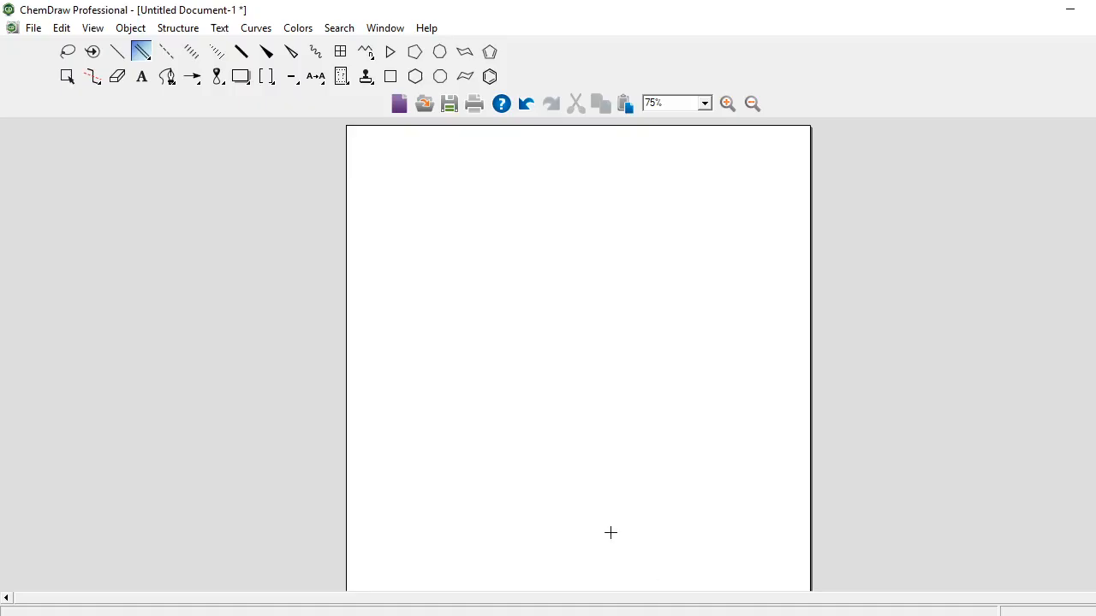
{"action": "left_click", "coordinate": [490, 78]}
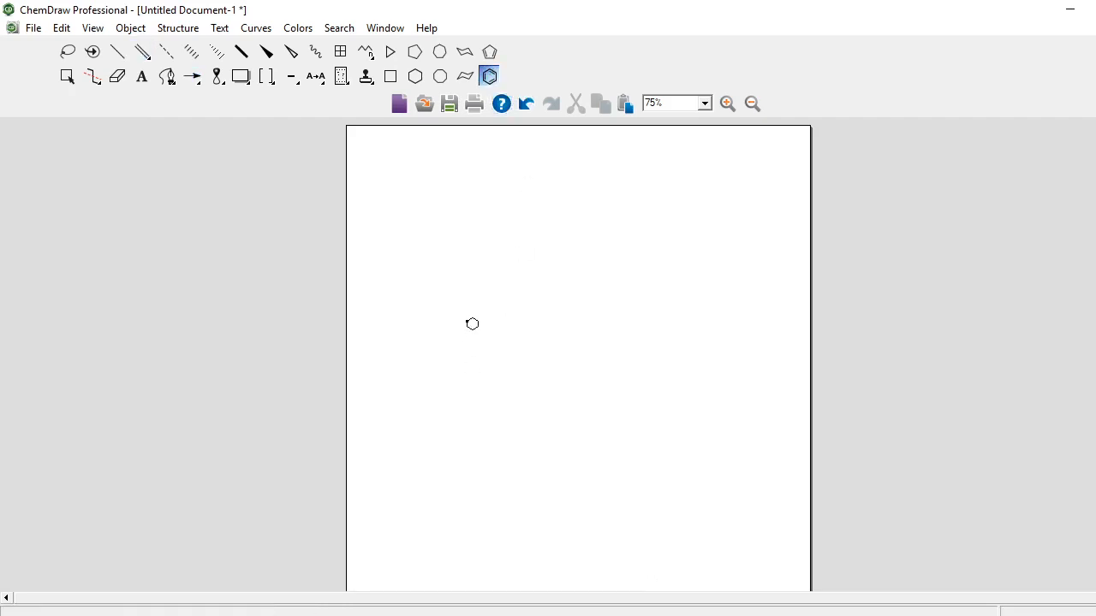
{"action": "left_click", "coordinate": [475, 315]}
Step: Attach a single bond to the benzene ring's lower-right carbon and extend it up and outward with a double bond
{"action": "left_click", "coordinate": [118, 53]}
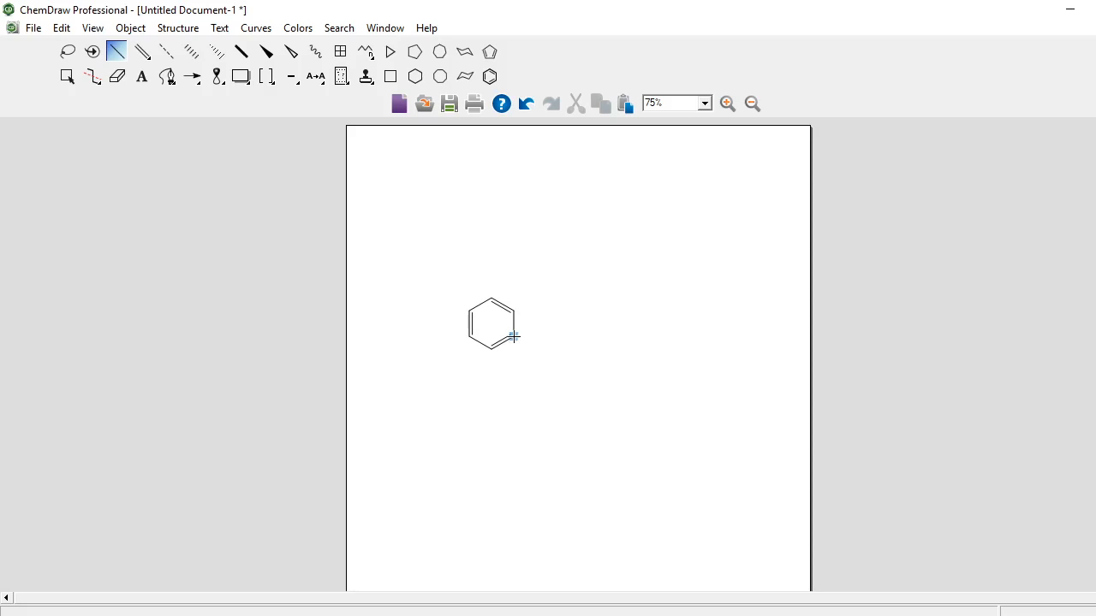
{"action": "left_click_drag", "start_coordinate": [515, 338], "coordinate": [534, 344]}
{"action": "left_click", "coordinate": [142, 53]}
{"action": "left_click_drag", "start_coordinate": [540, 341], "coordinate": [552, 321]}
Step: Check the indole structure in the browser and add a single bond upward from the free end of the side chain's double bond
{"action": "key", "text": "alt+Tab"}
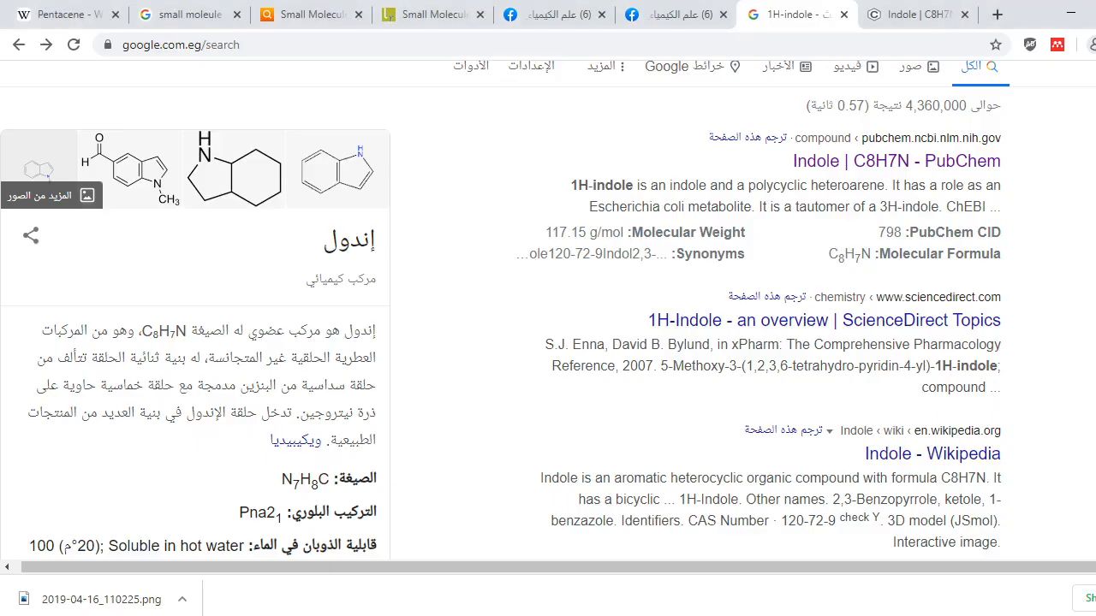
{"action": "key", "text": "alt+Tab"}
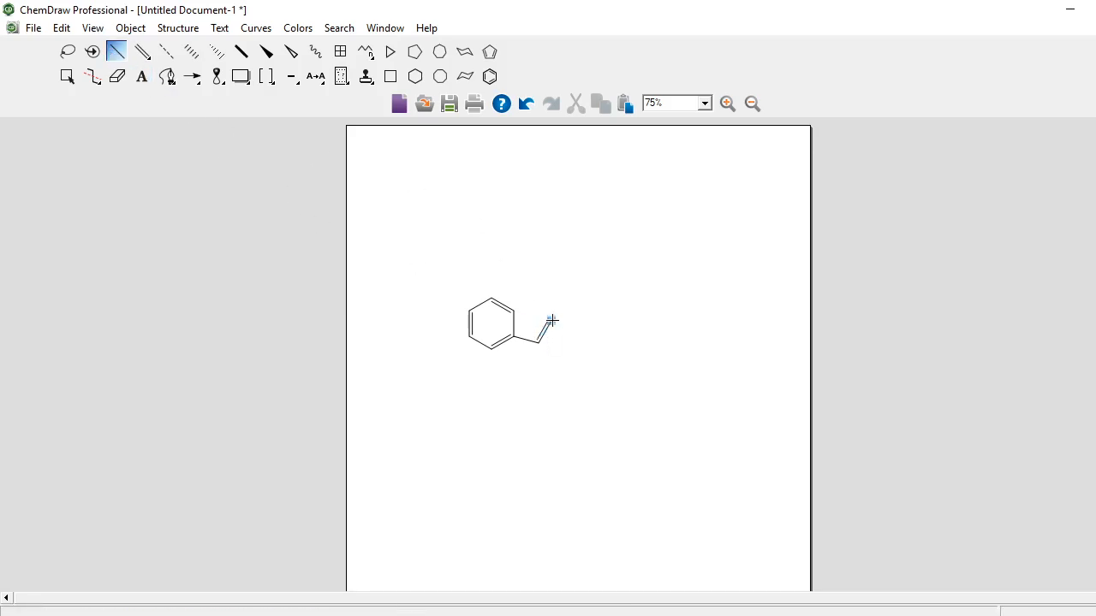
{"action": "left_click_drag", "start_coordinate": [553, 318], "coordinate": [549, 315]}
Step: Label the side chain's free end NH2 and join the nitrogen to the benzene ring's upper-right carbon with a single bond
{"action": "left_click", "coordinate": [140, 79]}
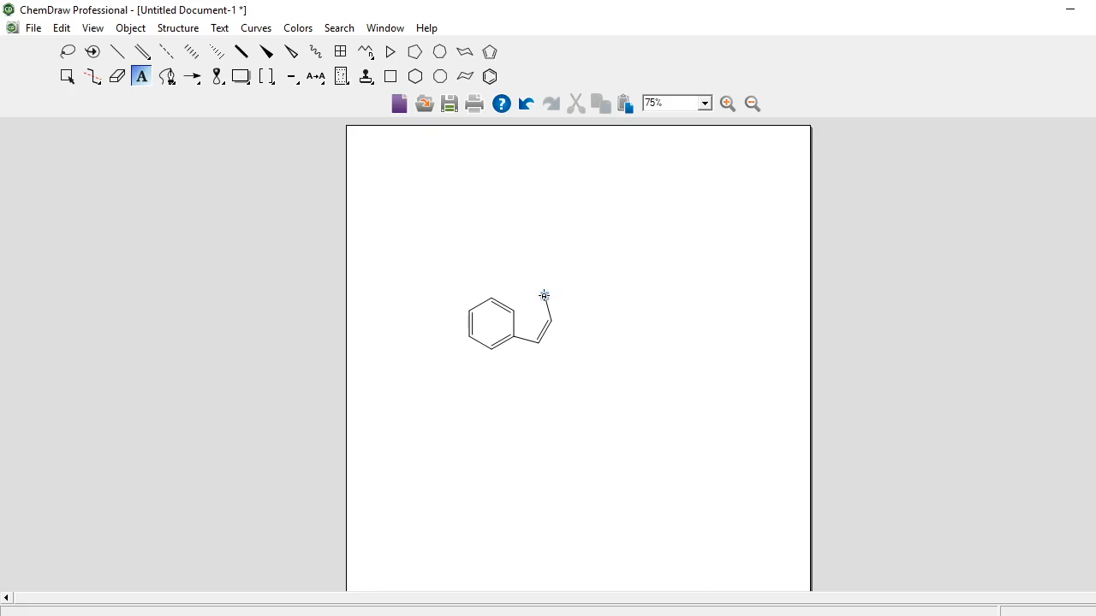
{"action": "left_click", "coordinate": [545, 296]}
{"action": "type", "text": "NH2"}
{"action": "left_click", "coordinate": [537, 414]}
{"action": "left_click", "coordinate": [536, 411]}
{"action": "left_click", "coordinate": [118, 51]}
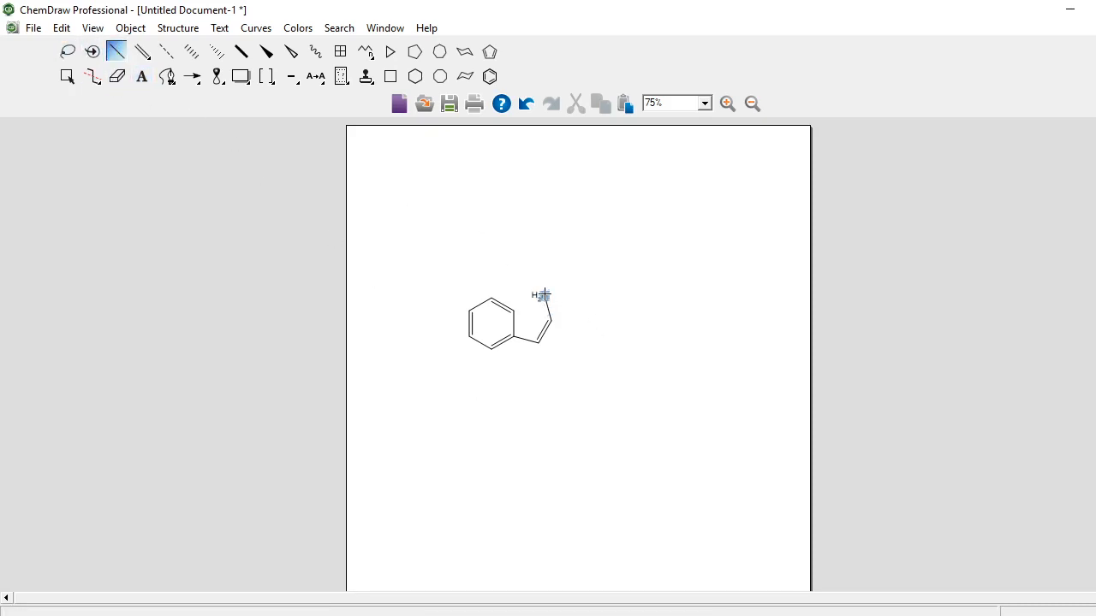
{"action": "left_click_drag", "start_coordinate": [542, 296], "coordinate": [515, 310]}
Step: Erase the two single bonds attached to the nitrogen
{"action": "left_click", "coordinate": [117, 77]}
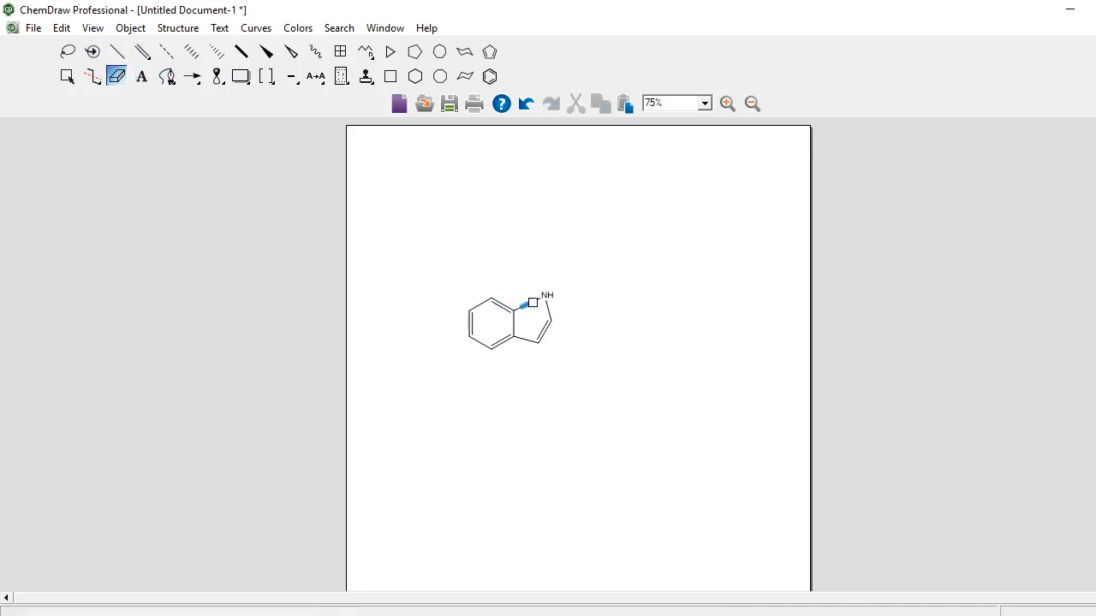
{"action": "left_click", "coordinate": [533, 303]}
{"action": "left_click", "coordinate": [544, 305]}
Step: Redraw the single bond from the double bond's free end, angled up toward the benzene ring to suit a five-membered ring
{"action": "left_click", "coordinate": [116, 54]}
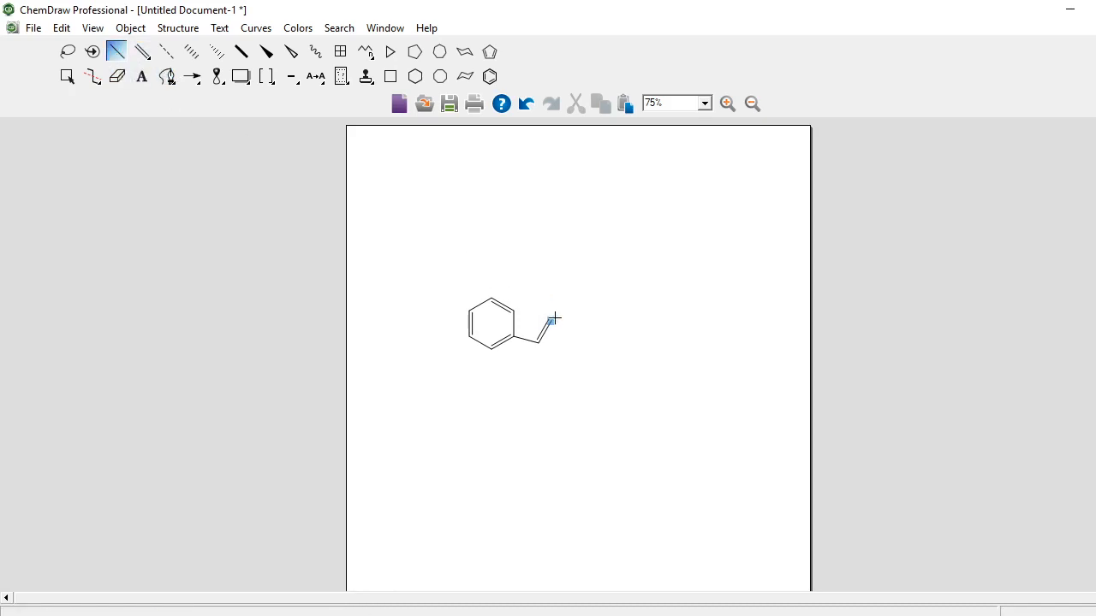
{"action": "left_click_drag", "start_coordinate": [552, 319], "coordinate": [550, 311]}
{"action": "key", "text": "ctrl+z"}
{"action": "left_click_drag", "start_coordinate": [550, 320], "coordinate": [538, 298]}
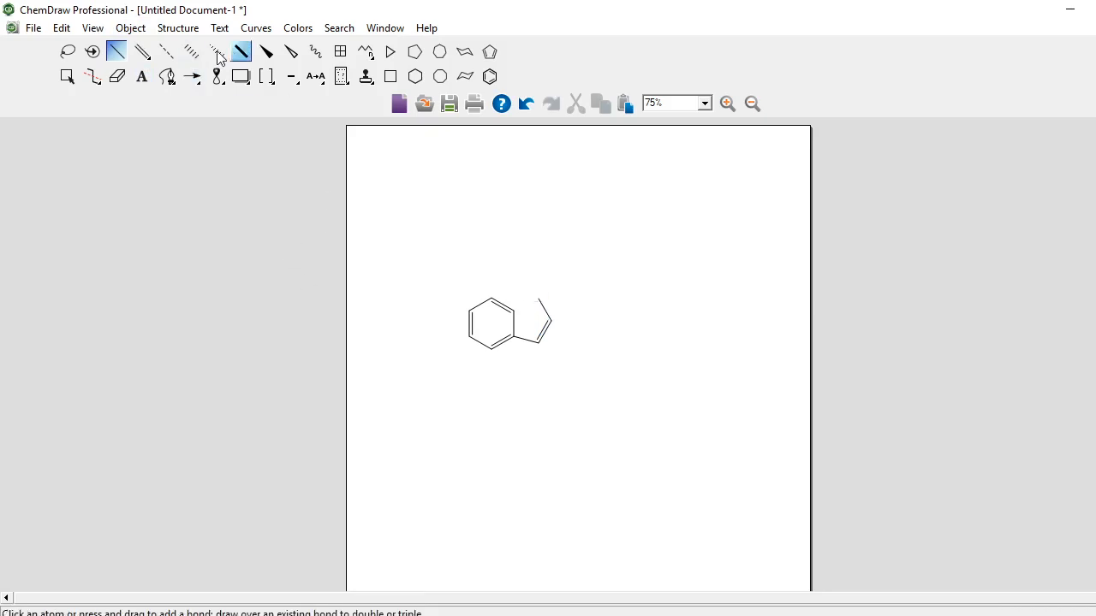
Step: Label the new bond's end NH2 and close the five-membered ring with a single bond to the benzene ring's upper-right carbon
{"action": "left_click", "coordinate": [141, 77]}
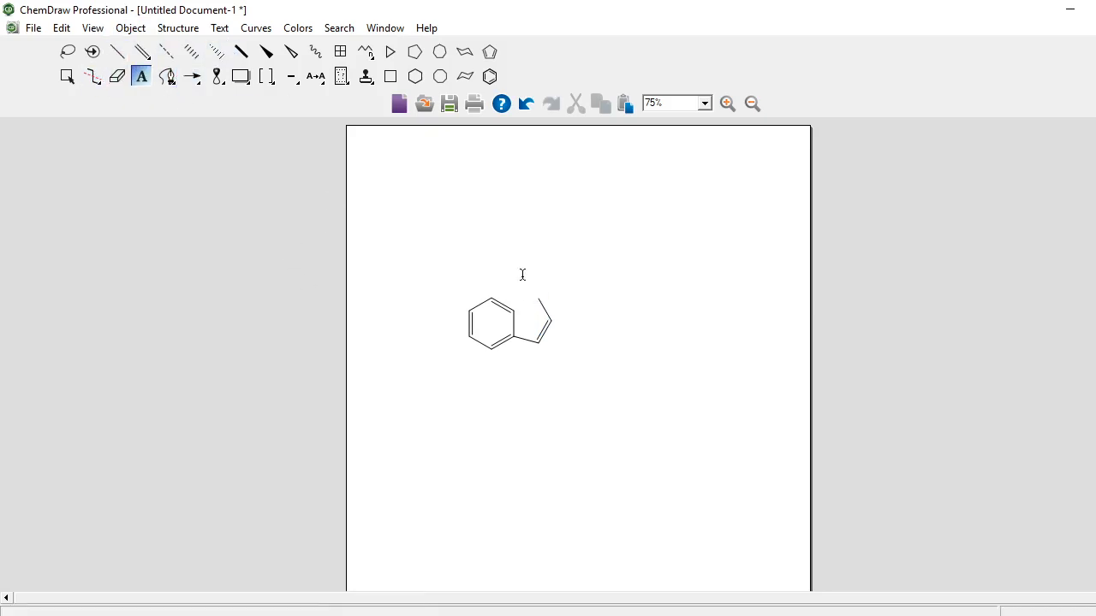
{"action": "left_click", "coordinate": [538, 298]}
{"action": "type", "text": "NH2"}
{"action": "left_click", "coordinate": [503, 402]}
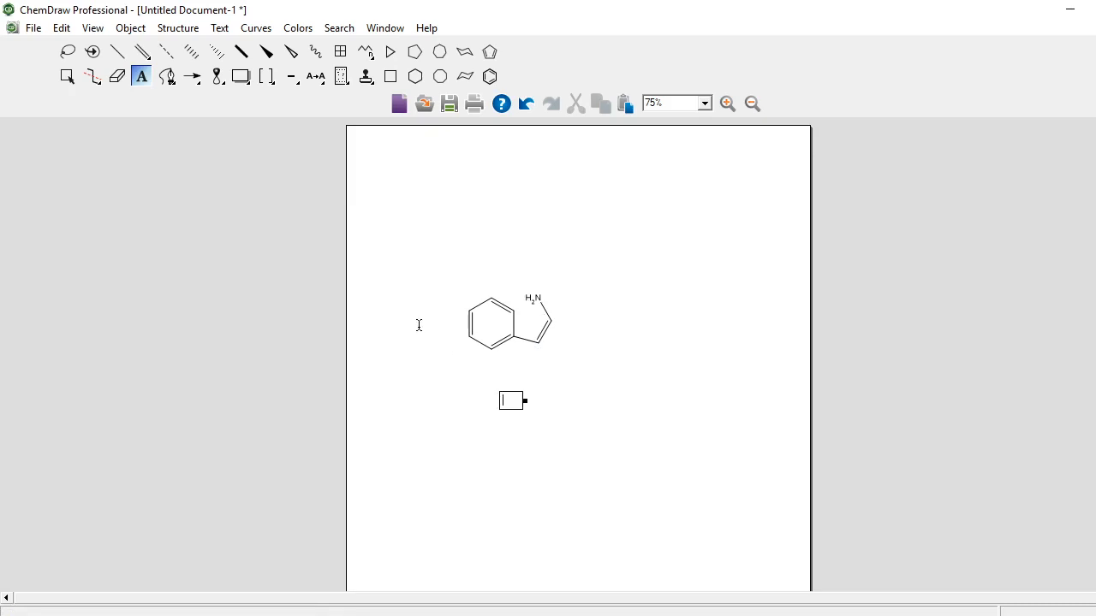
{"action": "left_click", "coordinate": [118, 52]}
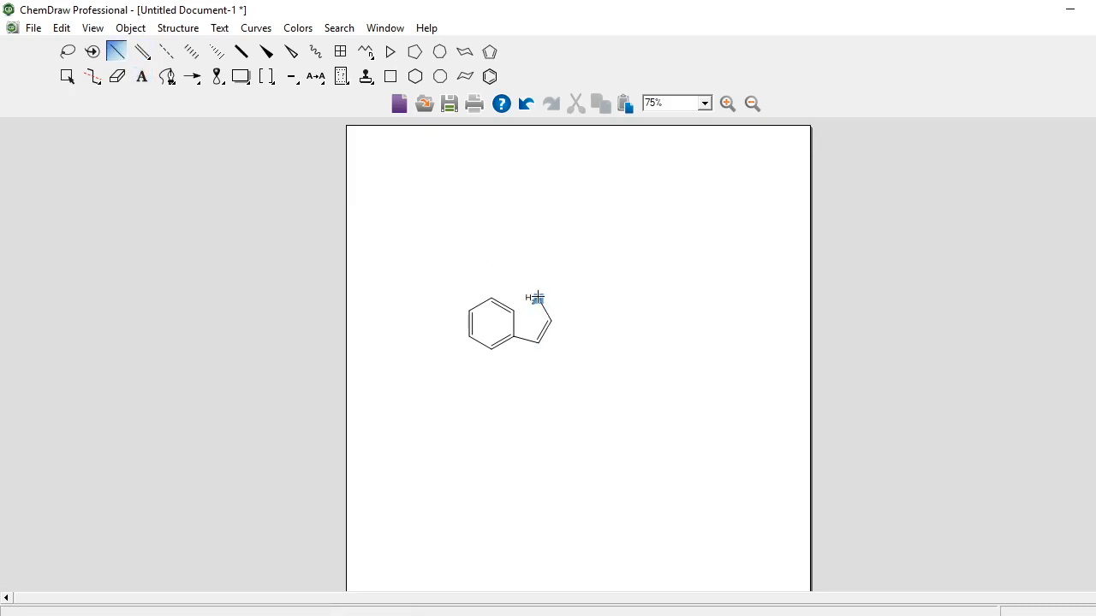
{"action": "left_click_drag", "start_coordinate": [532, 298], "coordinate": [512, 310]}
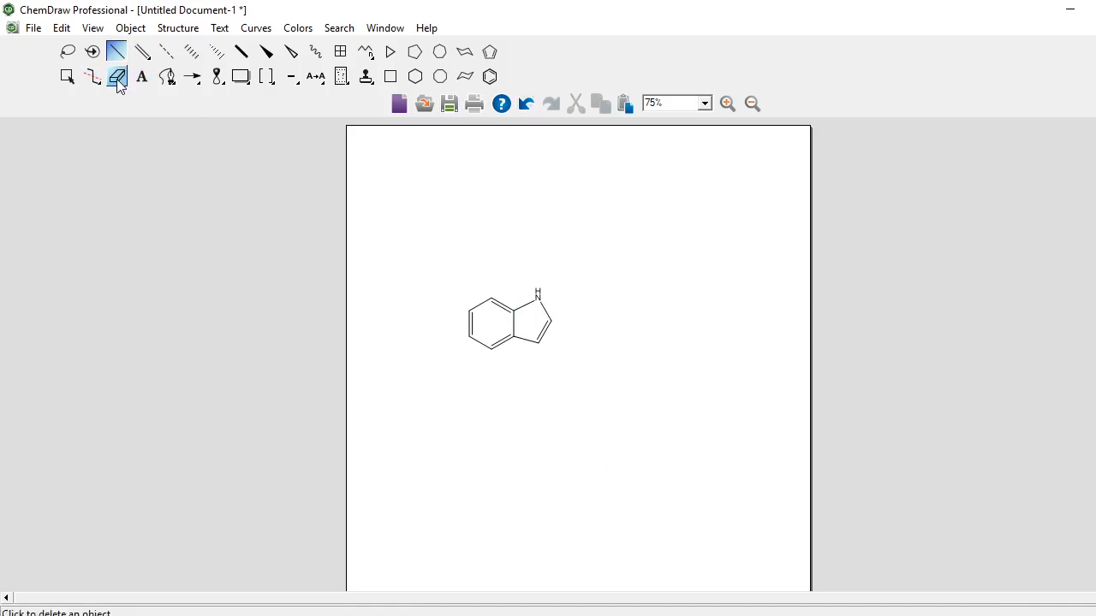
Step: Select the whole fused-ring structure and generate its chemical name beneath it with Convert Structure to Name
{"action": "left_click", "coordinate": [67, 78]}
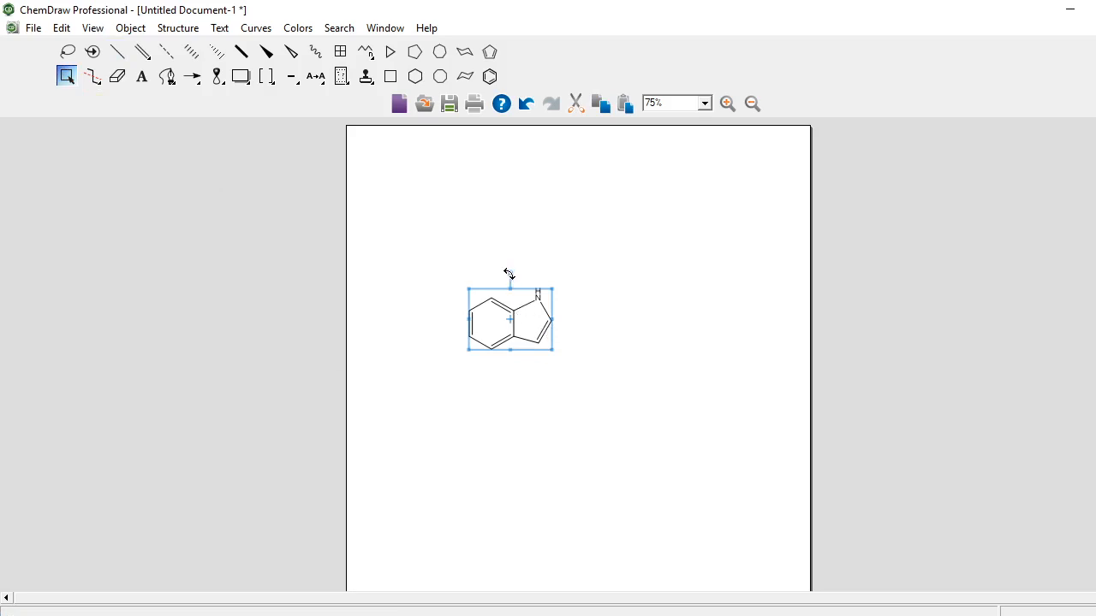
{"action": "mouse_move", "coordinate": [511, 274]}
{"action": "left_mouse_down"}
{"action": "mouse_move", "coordinate": [526, 289]}
{"action": "mouse_move", "coordinate": [504, 282]}
{"action": "mouse_move", "coordinate": [516, 285]}
{"action": "left_mouse_up"}
{"action": "left_click", "coordinate": [181, 29]}
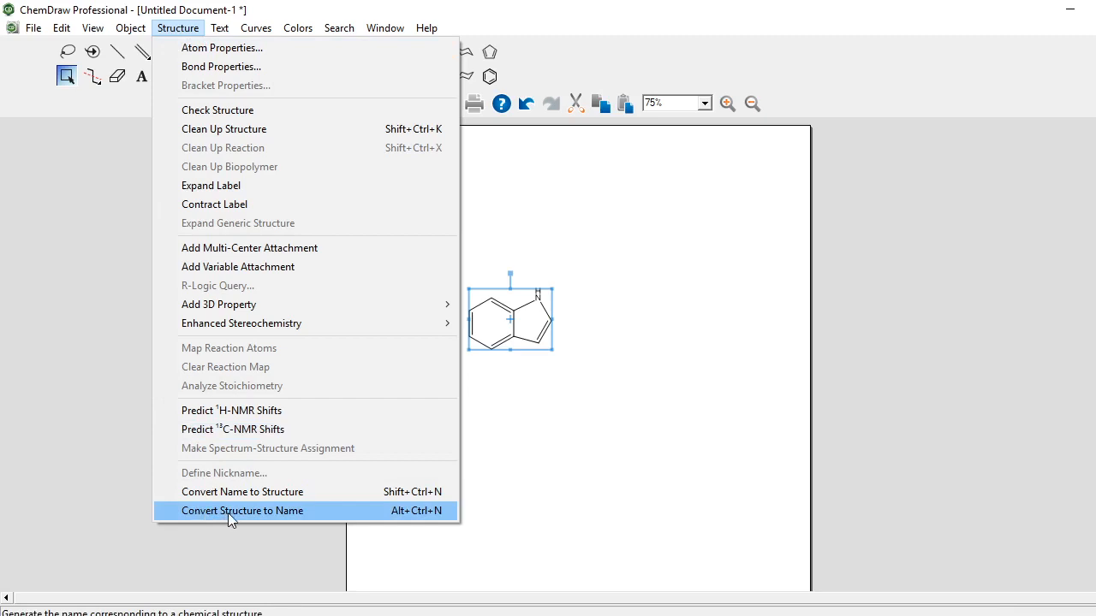
{"action": "left_click", "coordinate": [289, 511]}
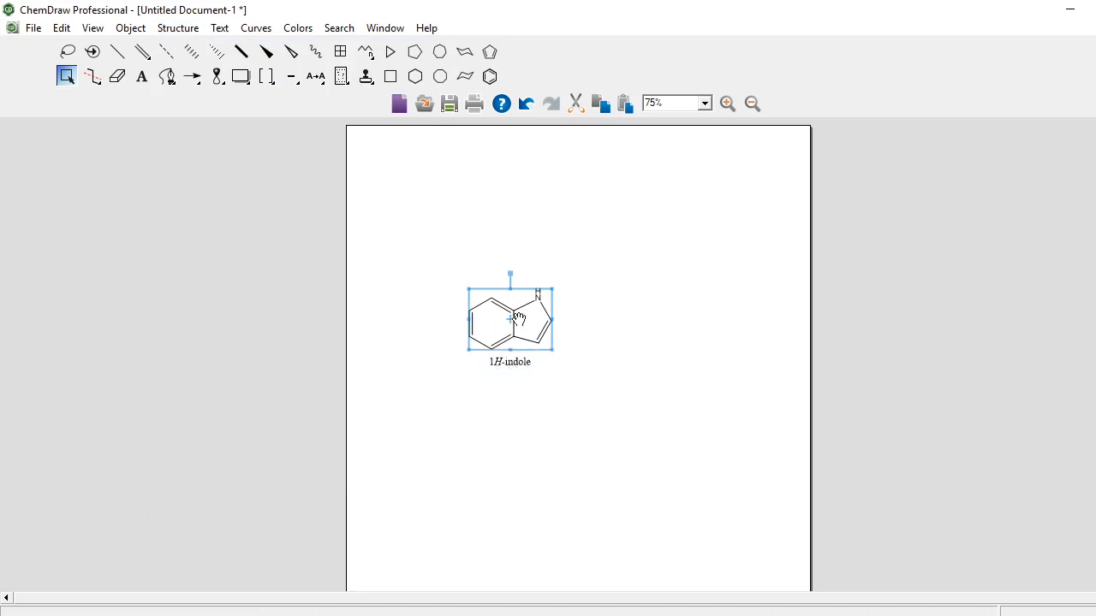
{"action": "left_click", "coordinate": [560, 412]}
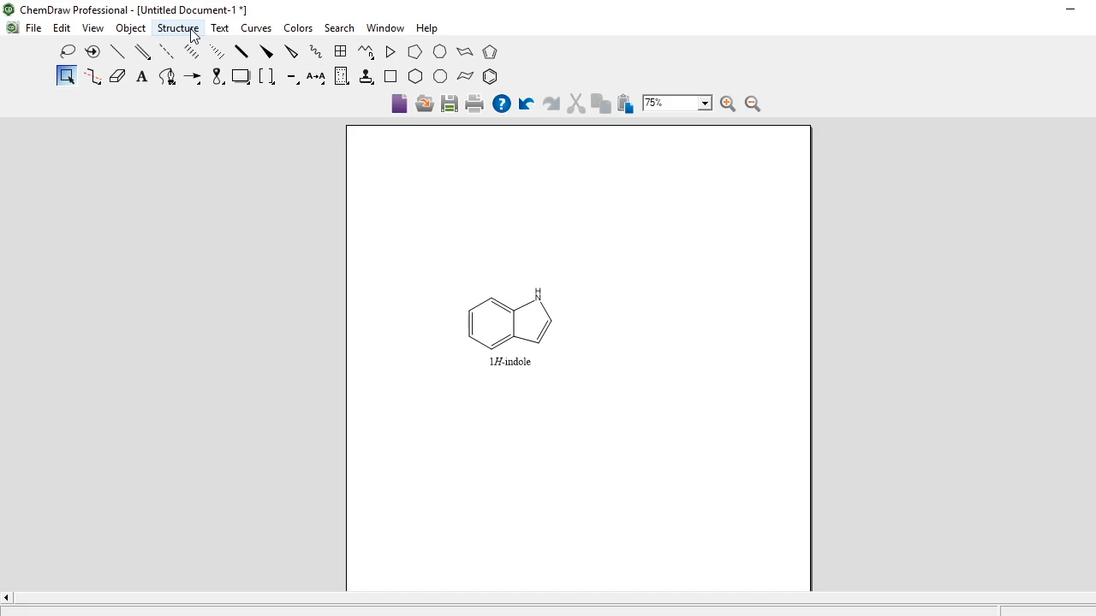
Step: Insert the structure named Pentacene using Convert Name to Structure, with its name pasted below, and move it beneath the indole
{"action": "left_click", "coordinate": [180, 28]}
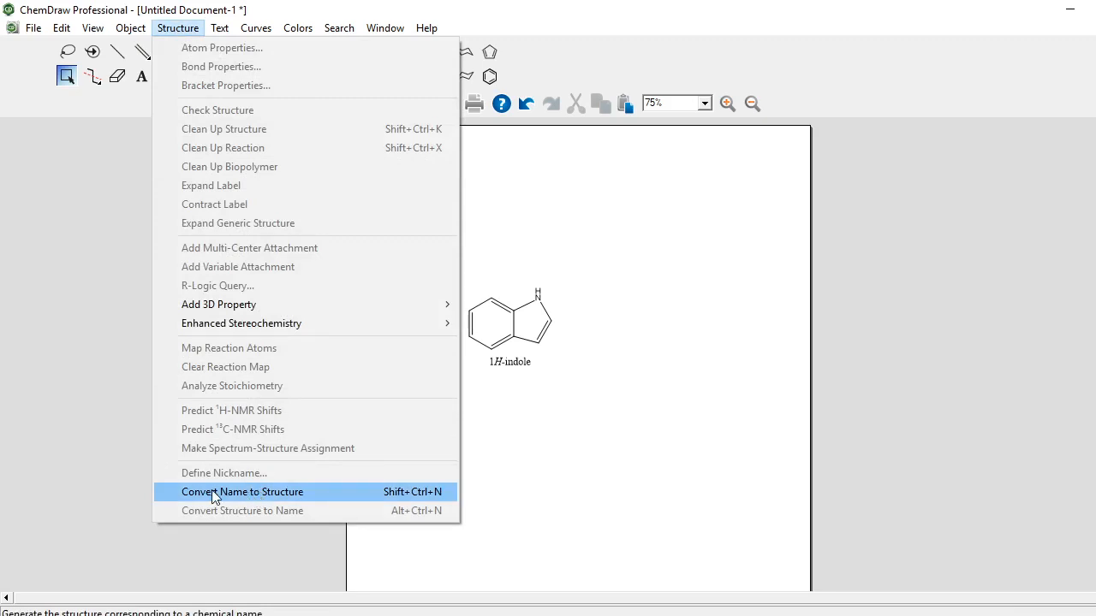
{"action": "left_click", "coordinate": [272, 494]}
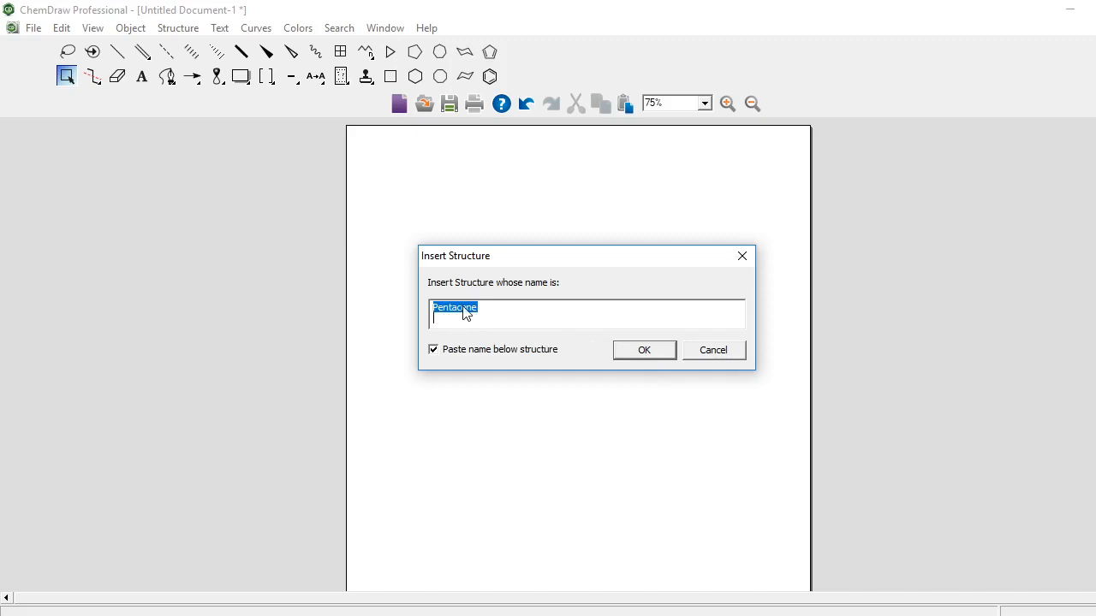
{"action": "left_click", "coordinate": [644, 351]}
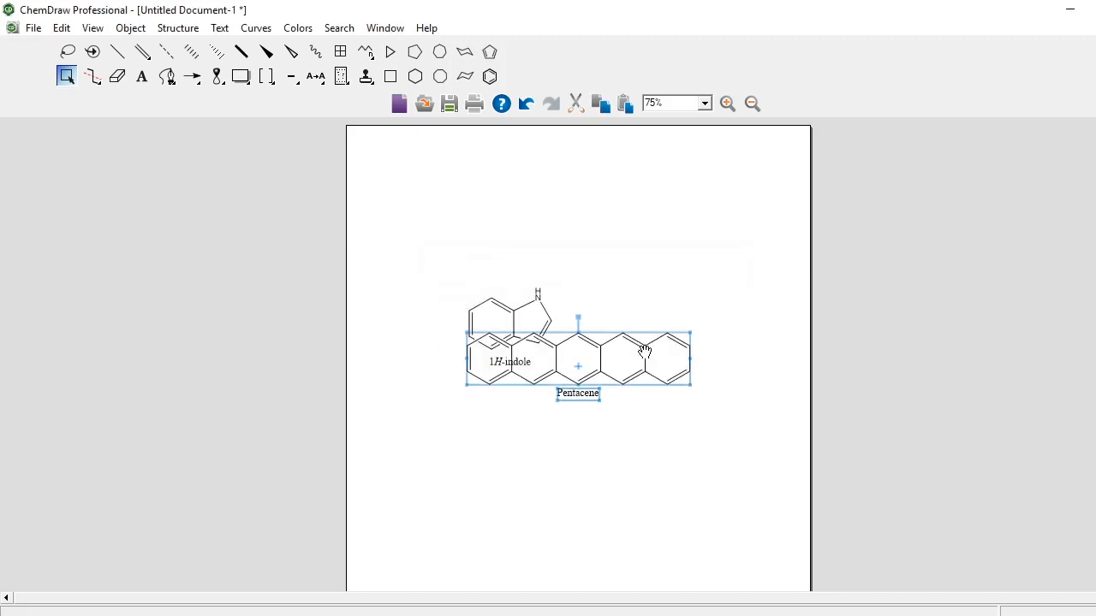
{"action": "left_click", "coordinate": [596, 486]}
{"action": "left_click_drag", "start_coordinate": [596, 486], "coordinate": [599, 439]}
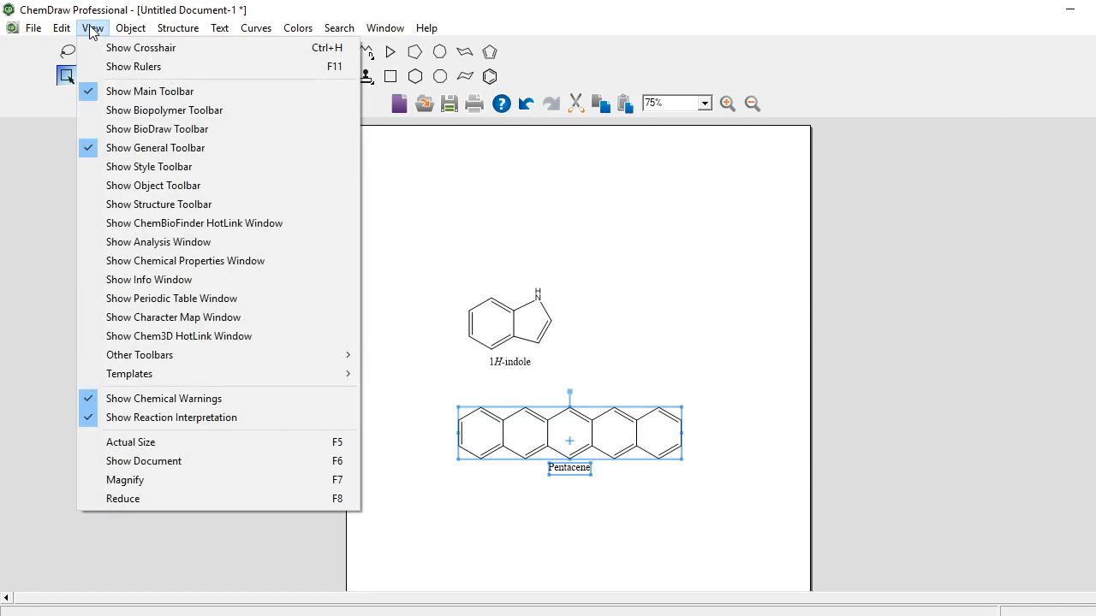
Step: Show the Chem3D HotLink preview of the pentacene and launch the structure in Chem3D
{"action": "left_click", "coordinate": [177, 337]}
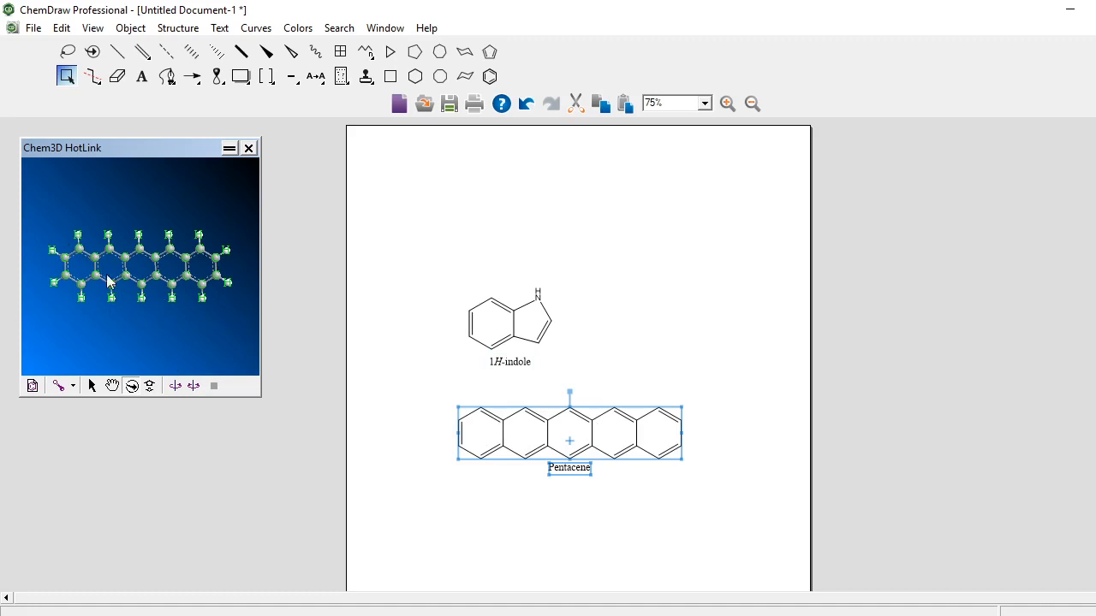
{"action": "left_click", "coordinate": [32, 386]}
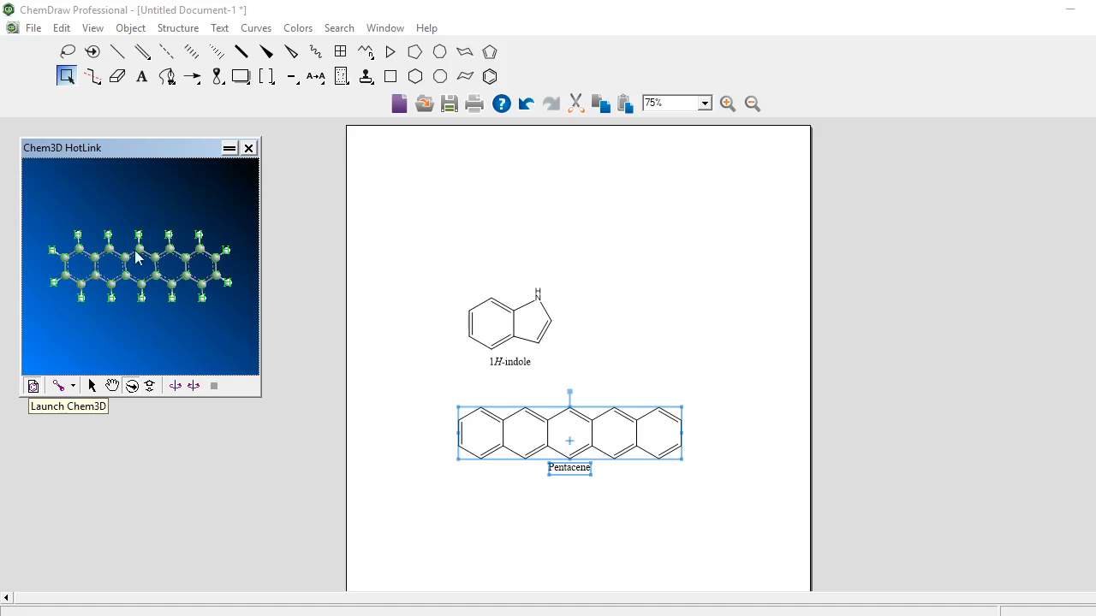
{"action": "left_click", "coordinate": [33, 386]}
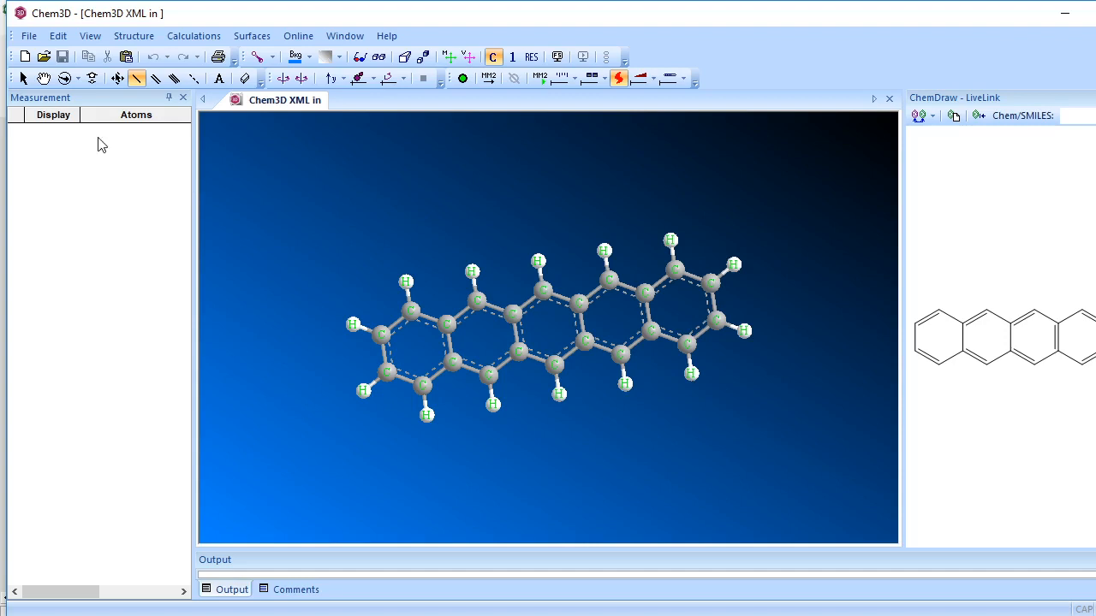
Step: Translate and rotate the 3D pentacene model so it lies nearly horizontal with its rings facing the viewer
{"action": "left_click", "coordinate": [45, 79]}
{"action": "left_click_drag", "start_coordinate": [455, 332], "coordinate": [449, 325]}
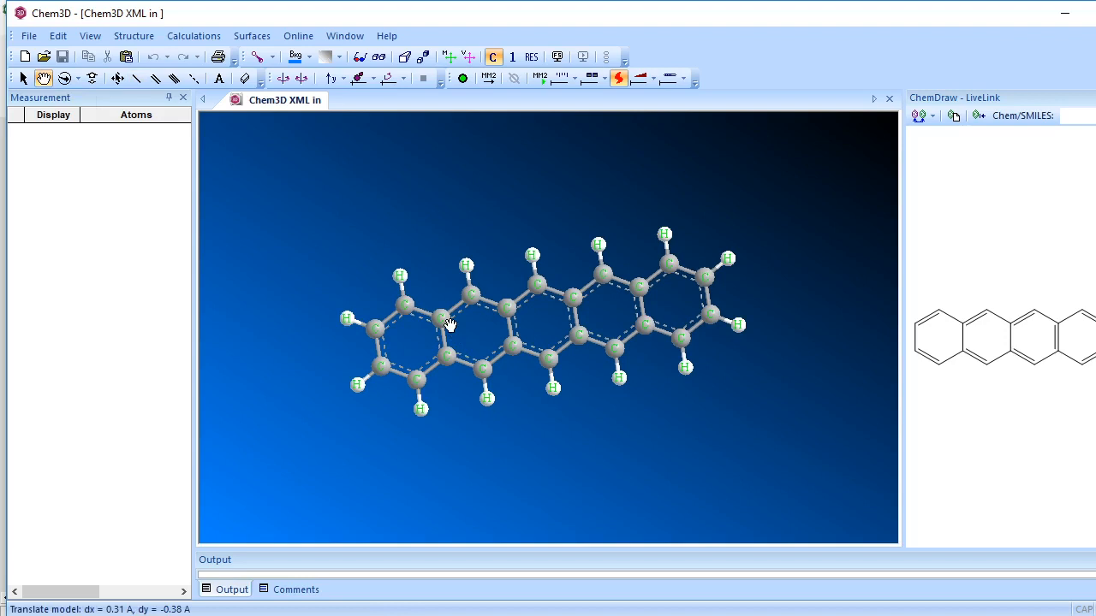
{"action": "left_click_drag", "start_coordinate": [449, 325], "coordinate": [443, 250]}
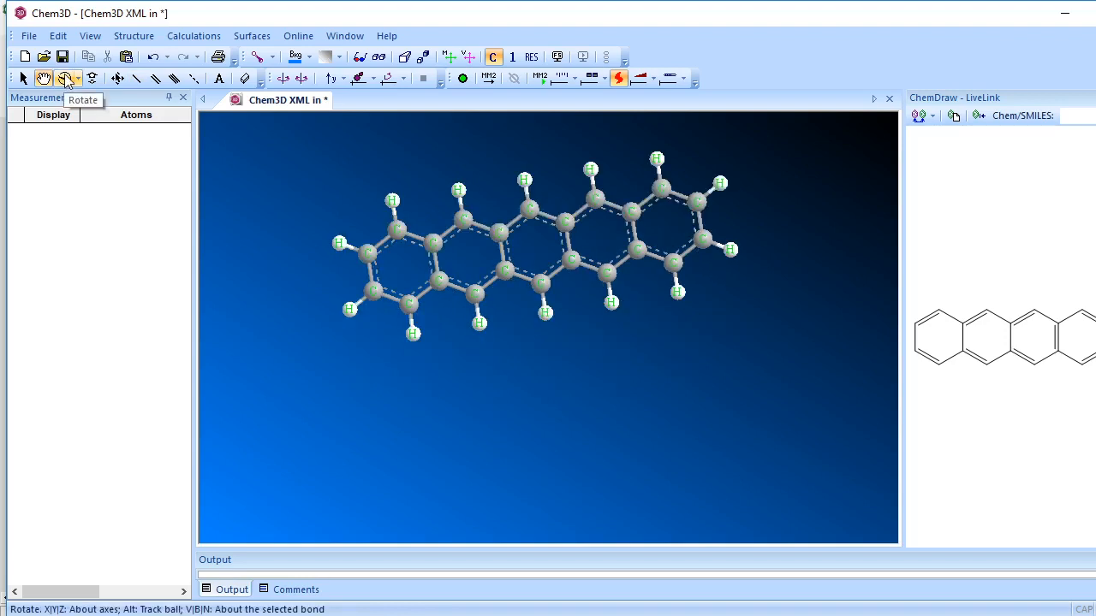
{"action": "left_click", "coordinate": [65, 79]}
{"action": "left_click_drag", "start_coordinate": [531, 257], "coordinate": [760, 204]}
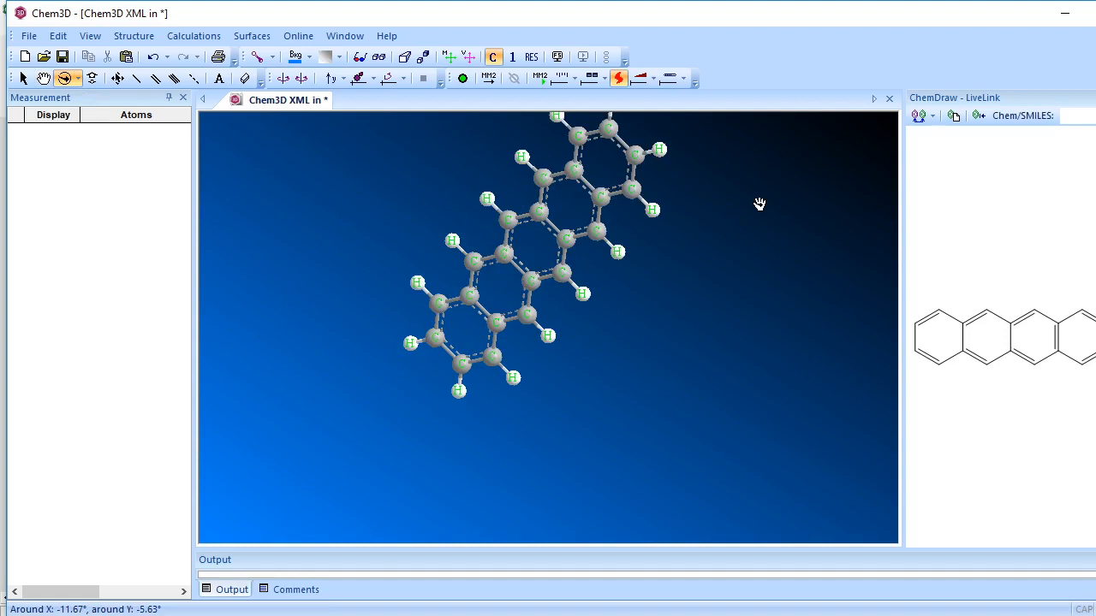
{"action": "left_click_drag", "start_coordinate": [759, 204], "coordinate": [444, 300]}
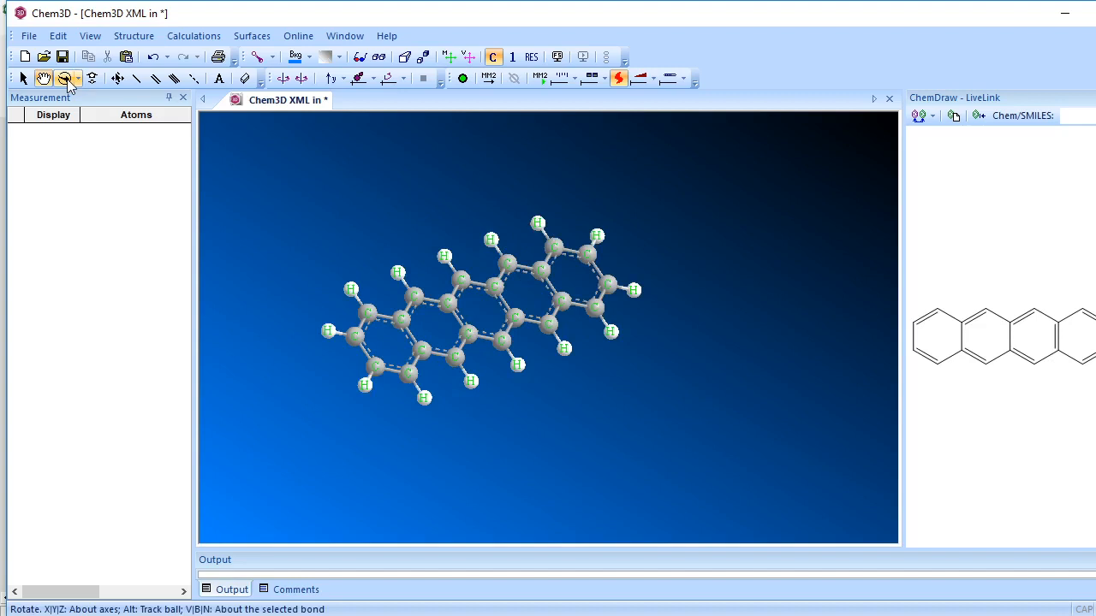
{"action": "left_click", "coordinate": [64, 78]}
{"action": "left_click_drag", "start_coordinate": [445, 428], "coordinate": [460, 438]}
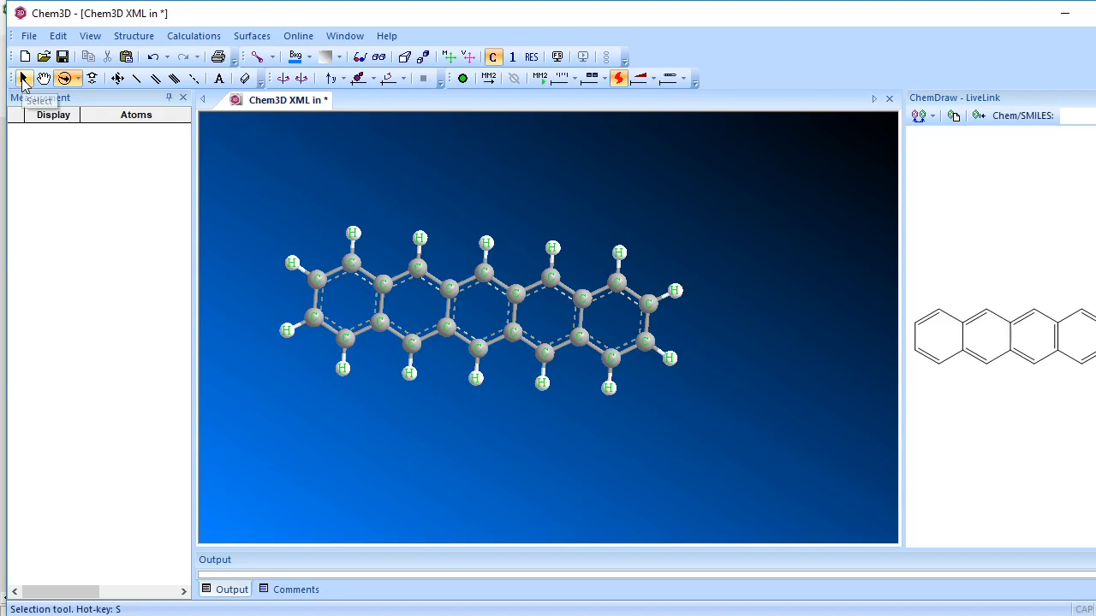
Step: Select and copy the whole 3D pentacene model, and paste it into a new blank Word document
{"action": "left_click", "coordinate": [23, 77]}
{"action": "left_click_drag", "start_coordinate": [248, 188], "coordinate": [725, 445]}
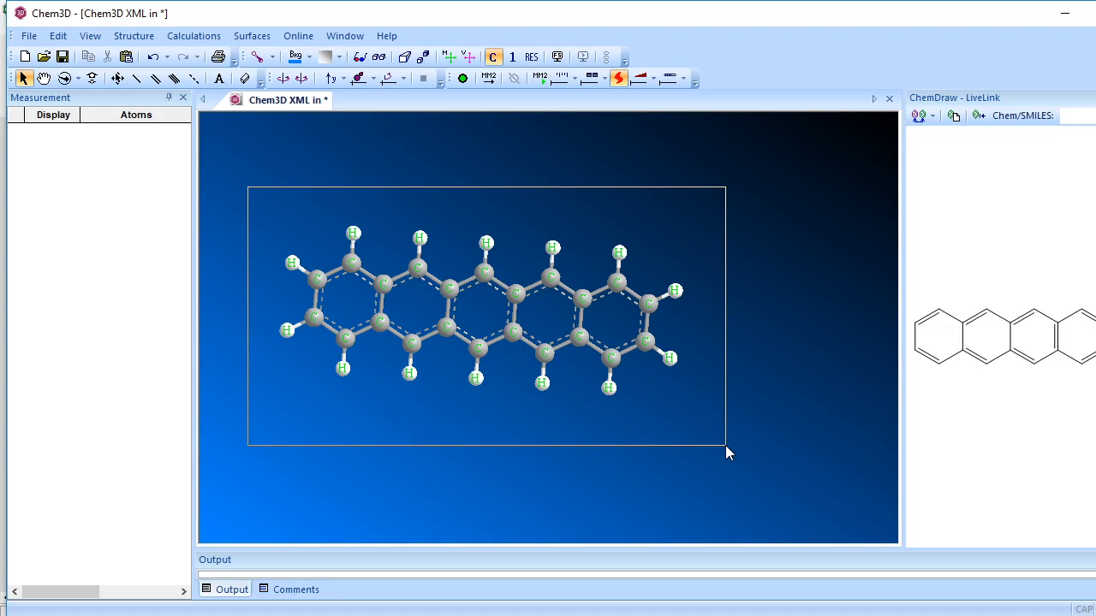
{"action": "left_click_drag", "start_coordinate": [725, 446], "coordinate": [726, 445]}
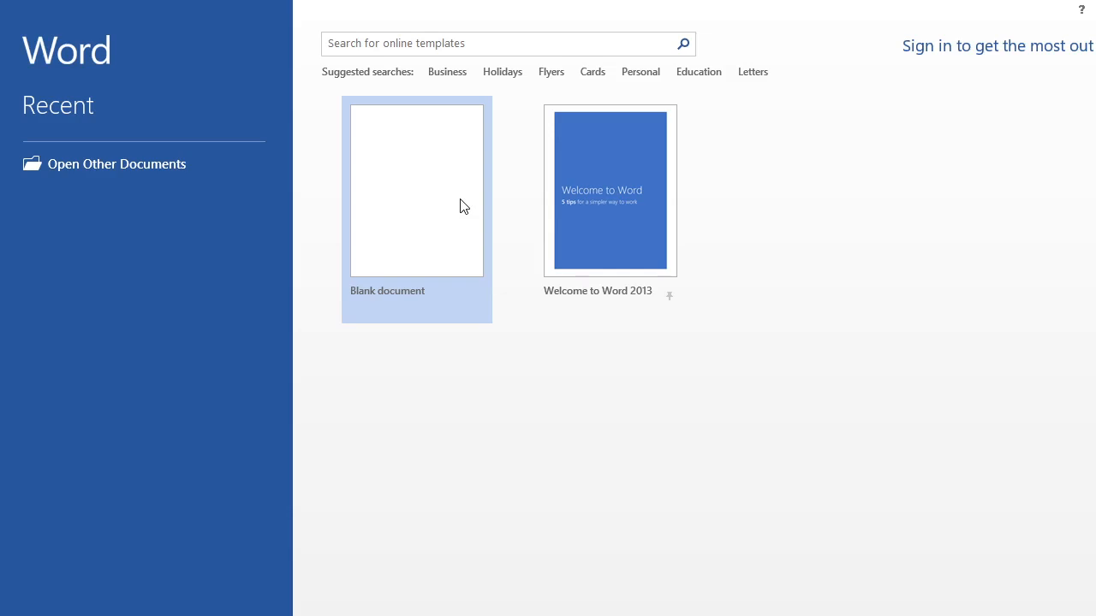
{"action": "left_click", "coordinate": [459, 207]}
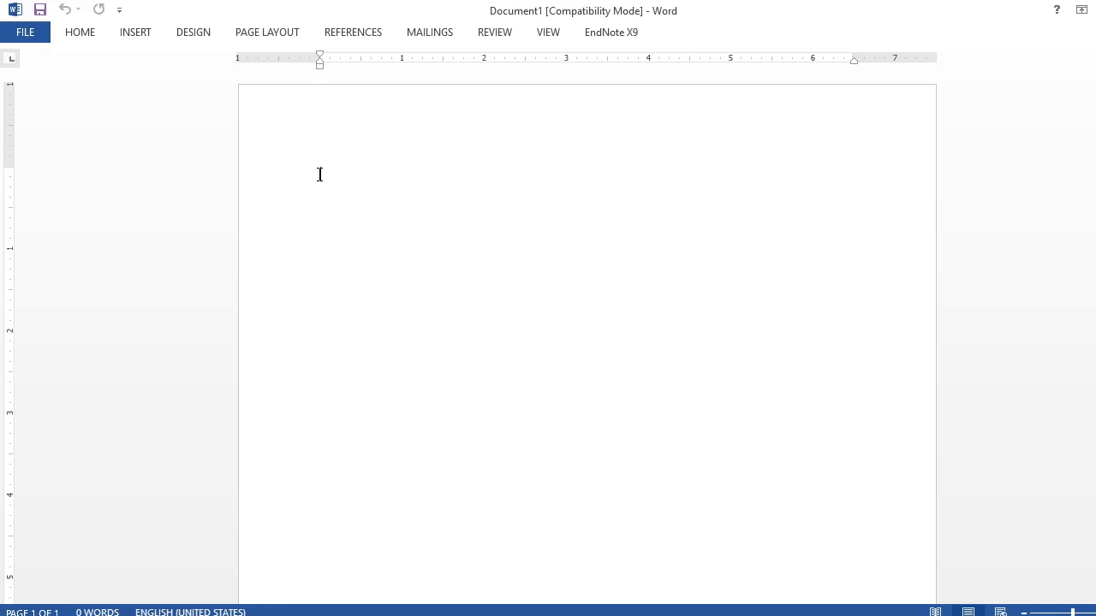
{"action": "right_click", "coordinate": [318, 174]}
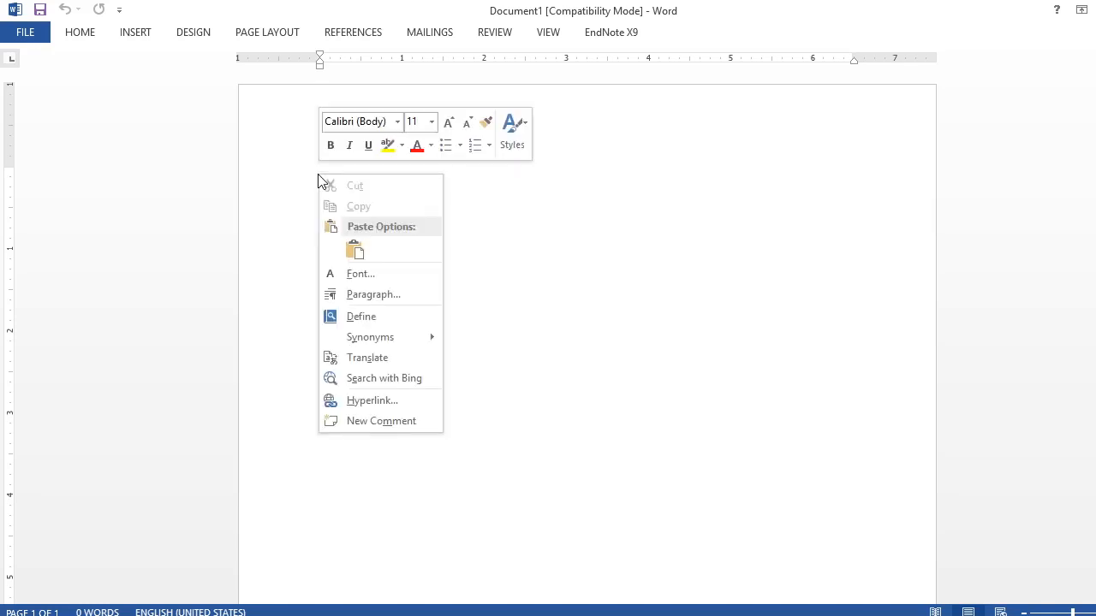
{"action": "left_click", "coordinate": [355, 251]}
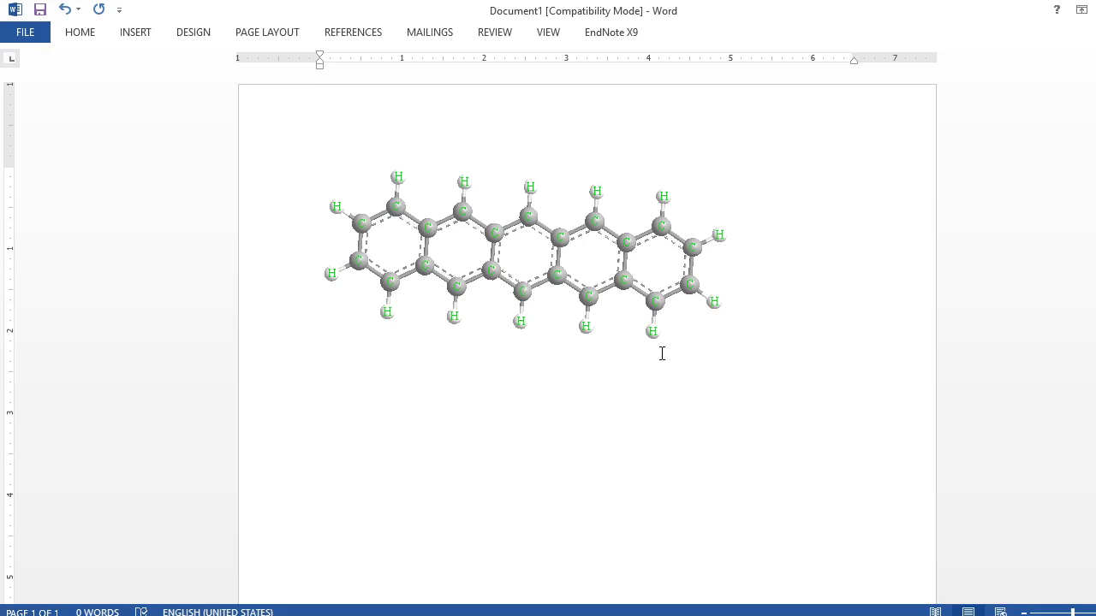
Step: Close the Chem3D HotLink window in ChemDraw and paste the copied 2D pentacene structure below the 3D model in Word
{"action": "key", "text": "Return"}
{"action": "key", "text": "alt+Tab"}
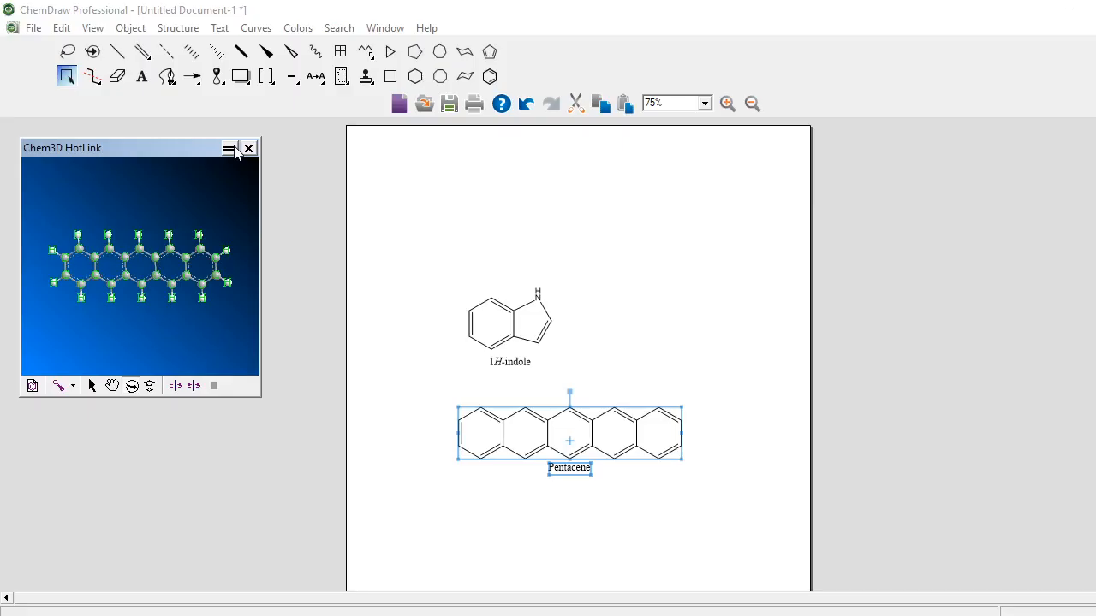
{"action": "left_click", "coordinate": [247, 149]}
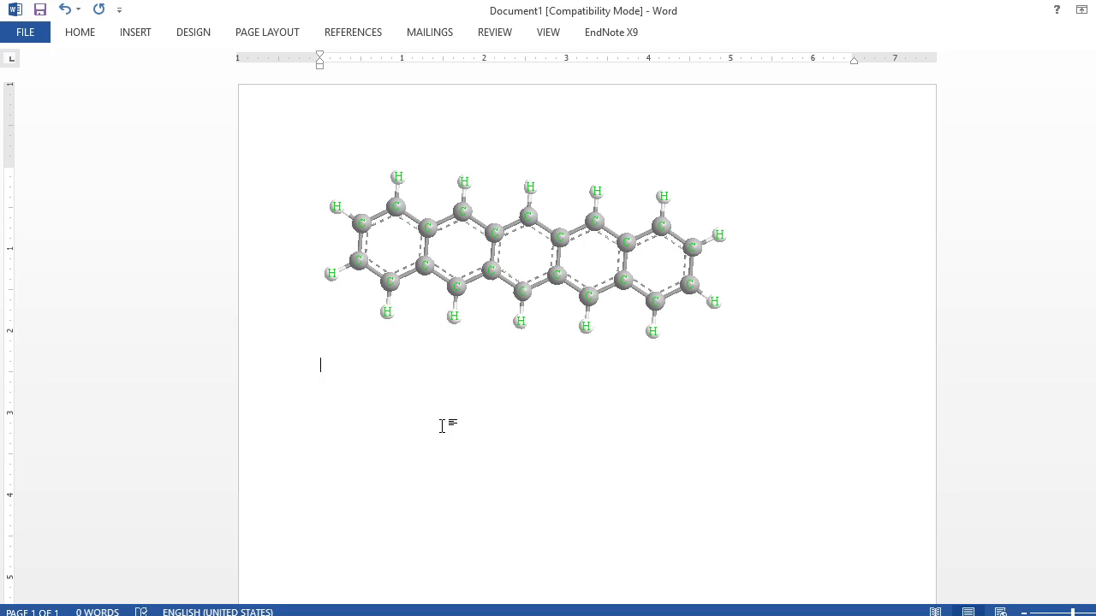
{"action": "key", "text": "ctrl+v"}
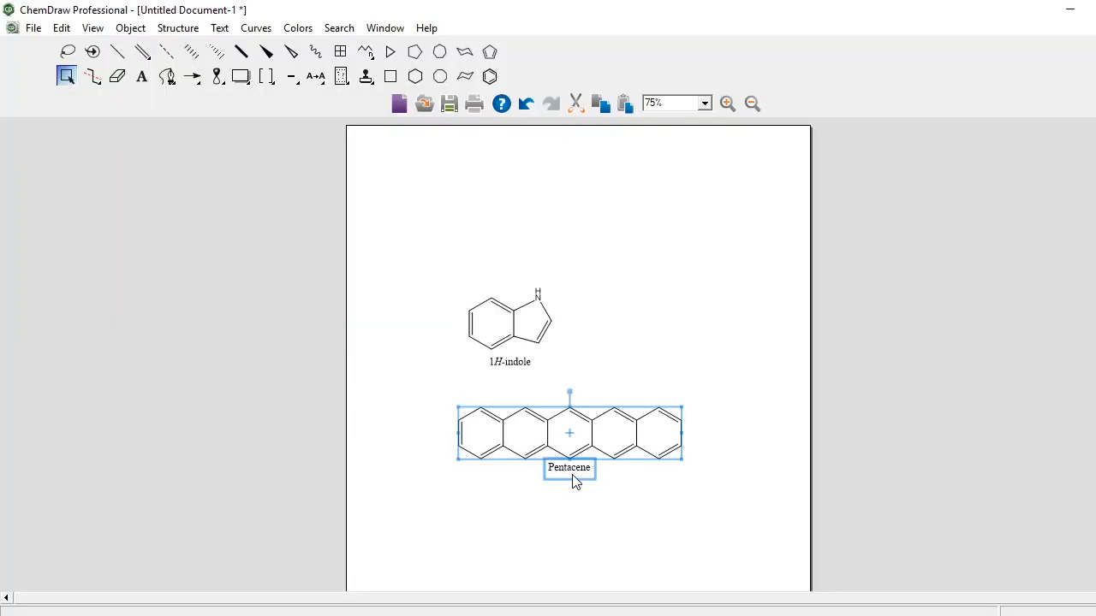
Step: Add the name Pentacene on the line below the 2D structure in the Word document
{"action": "right_click", "coordinate": [574, 479]}
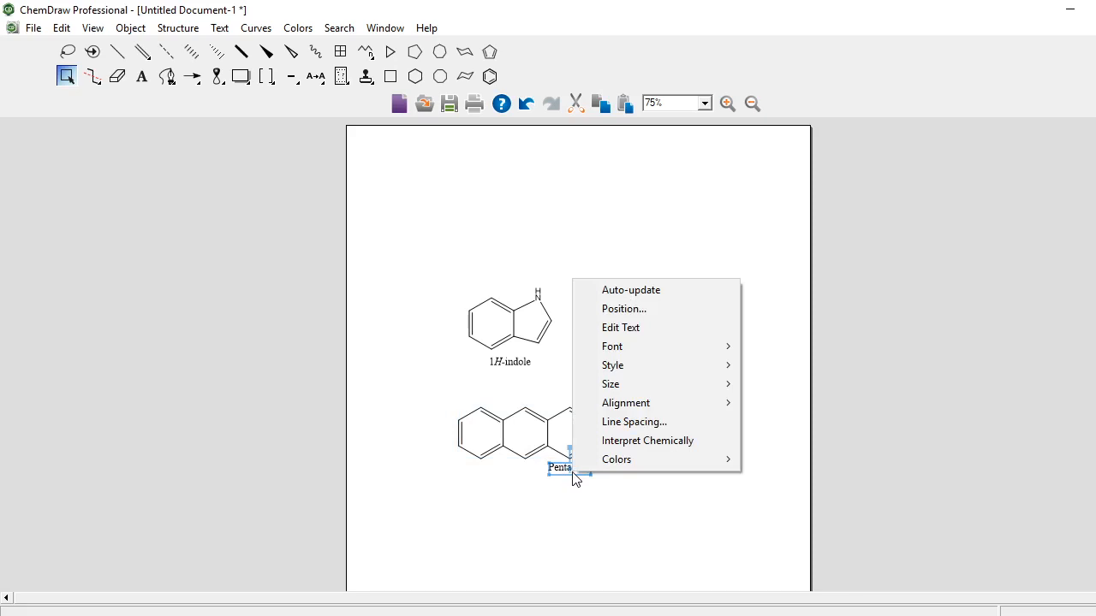
{"action": "left_click", "coordinate": [572, 472]}
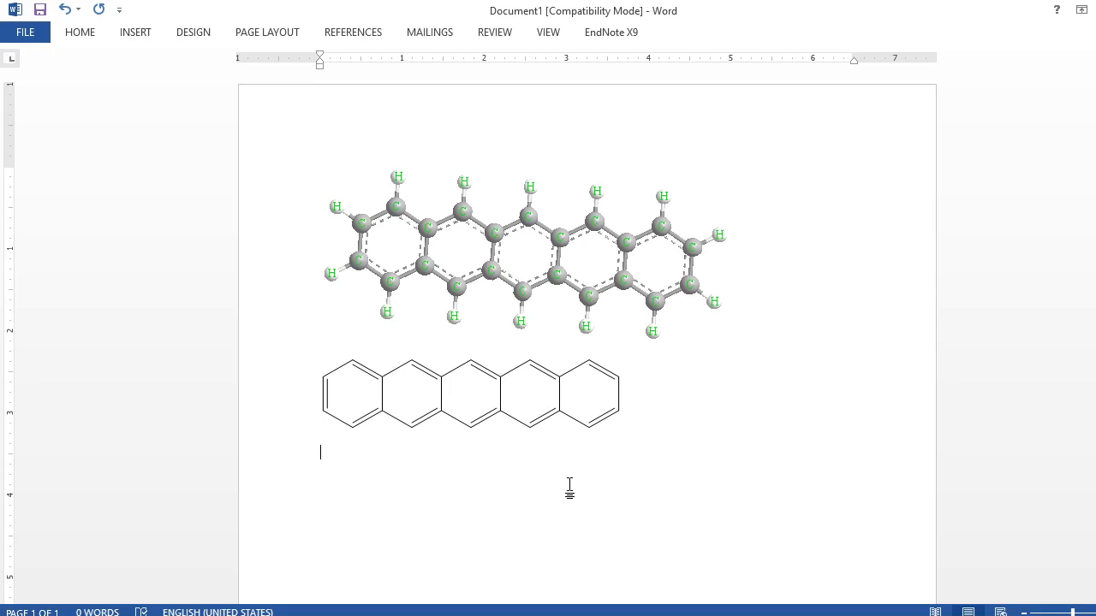
{"action": "type", "text": "Pentacene"}
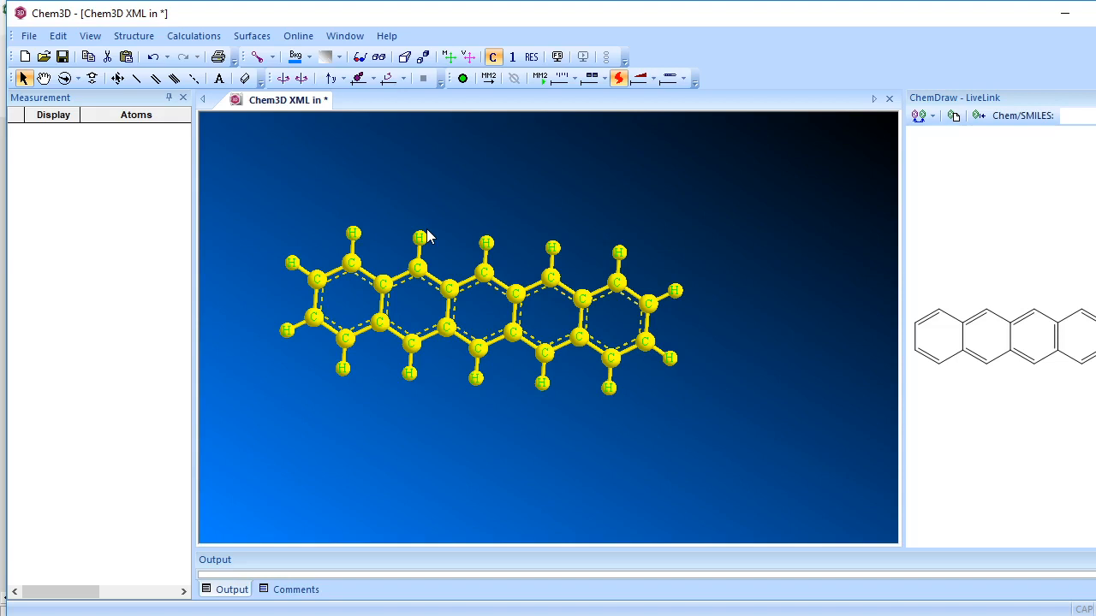
{"action": "left_click", "coordinate": [32, 36]}
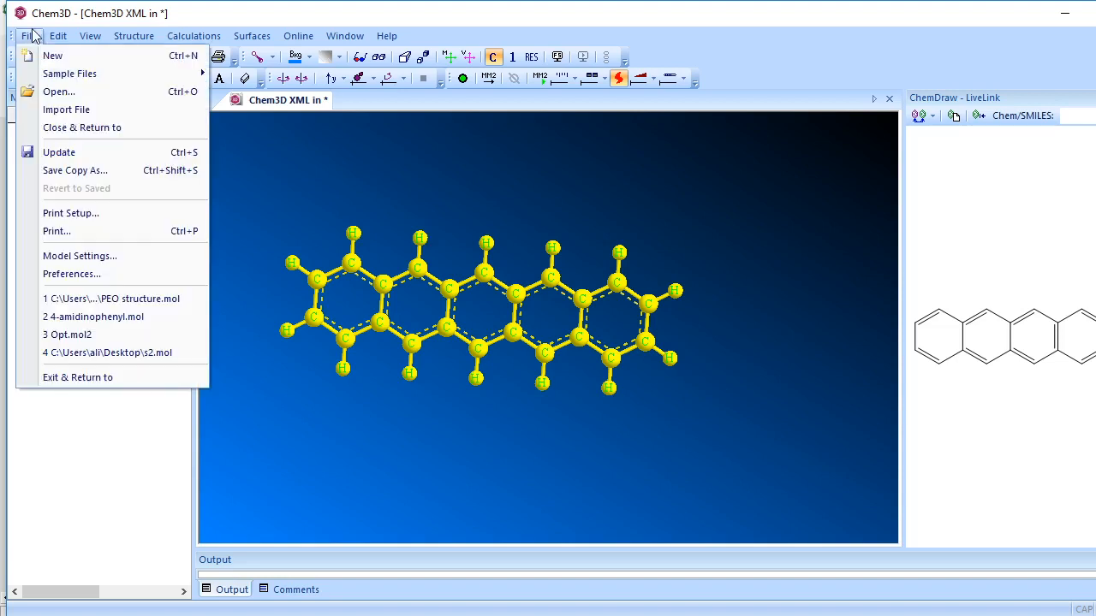
{"action": "left_click", "coordinate": [90, 36]}
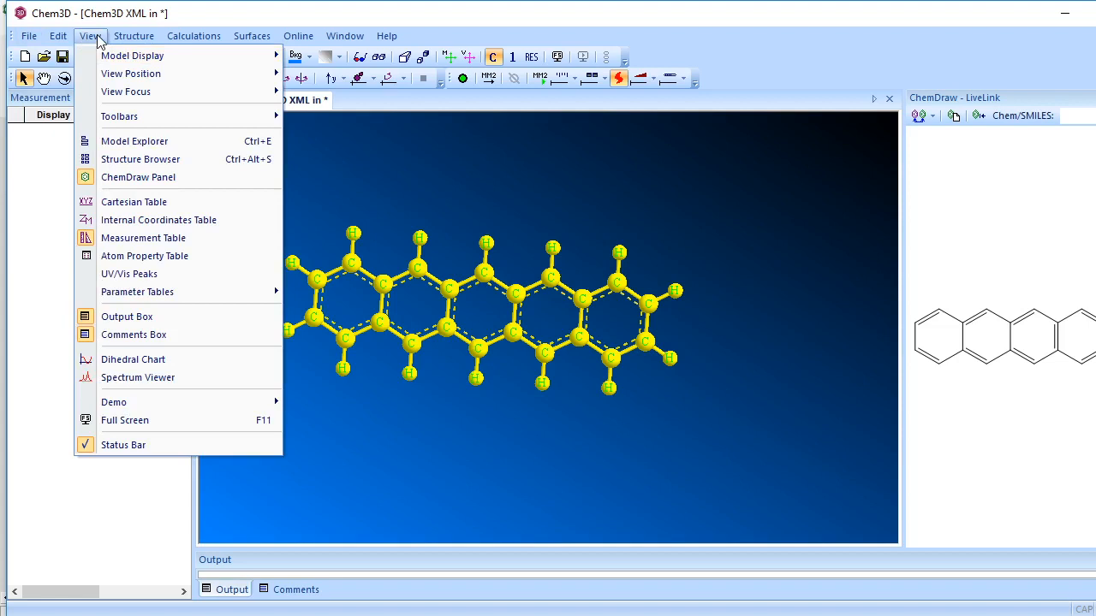
{"action": "mouse_move", "coordinate": [203, 40]}
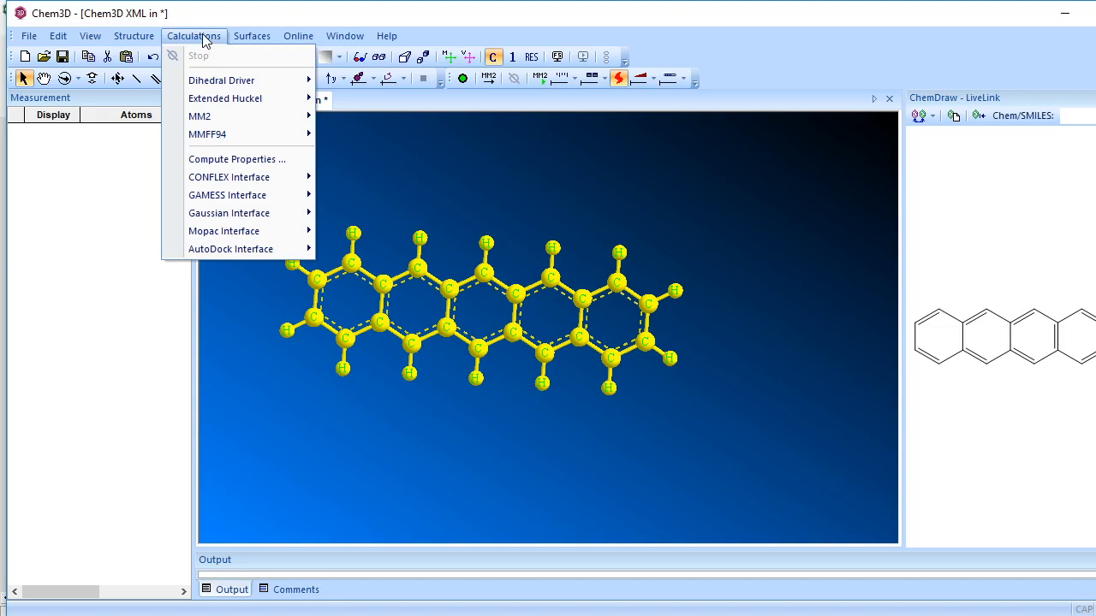
{"action": "left_click", "coordinate": [408, 351]}
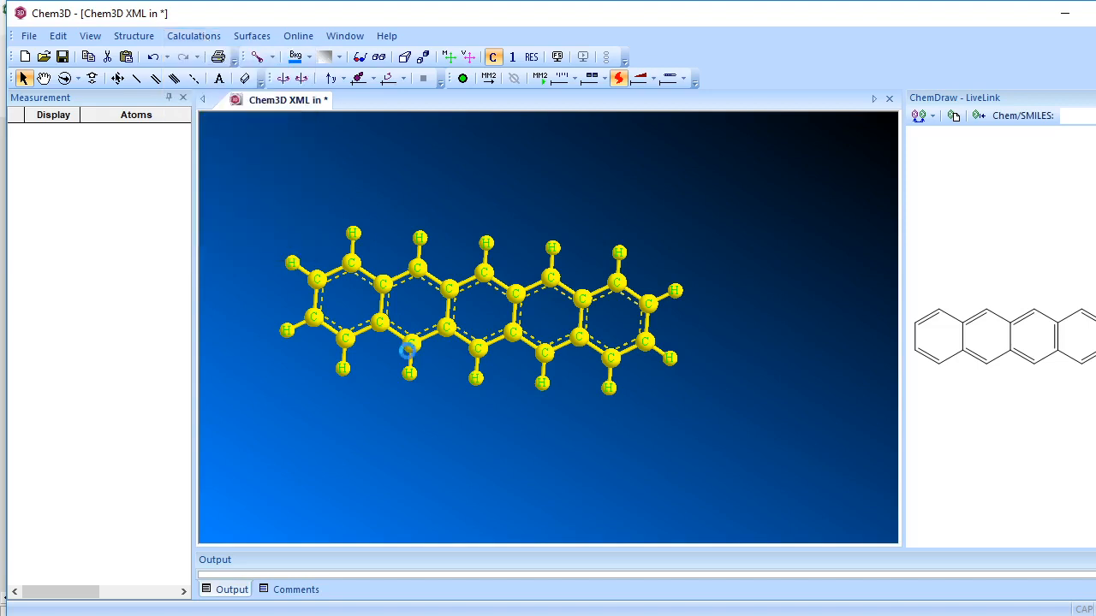
{"action": "left_click", "coordinate": [459, 510]}
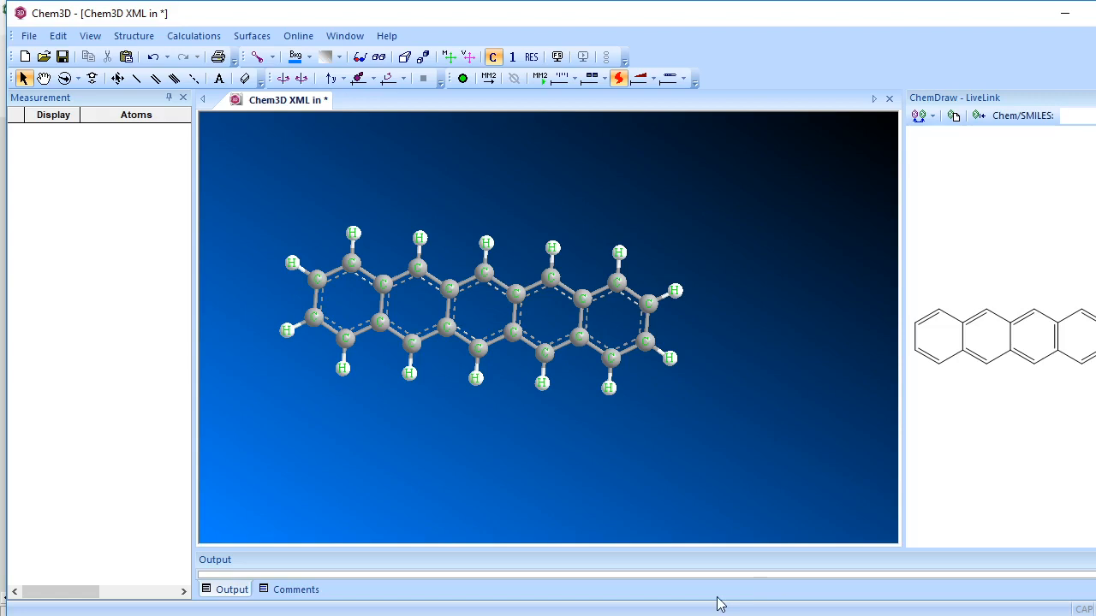
Step: Switch to ChemDraw and place the triphenylene template from the Aromatics collection in the empty area above and beside the indole
{"action": "key", "text": "alt+Tab"}
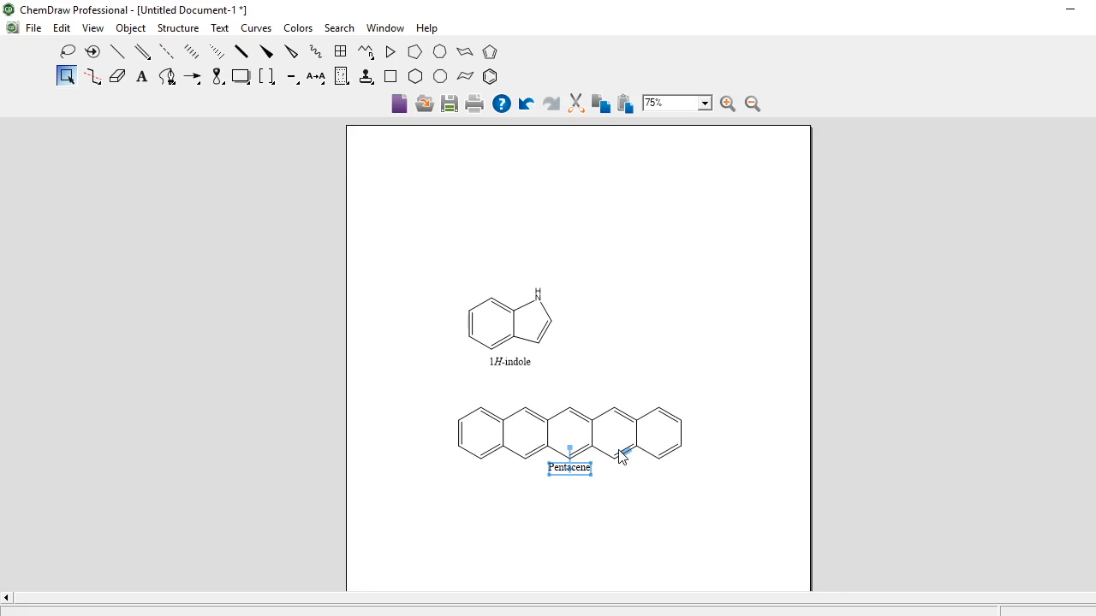
{"action": "left_click", "coordinate": [366, 77]}
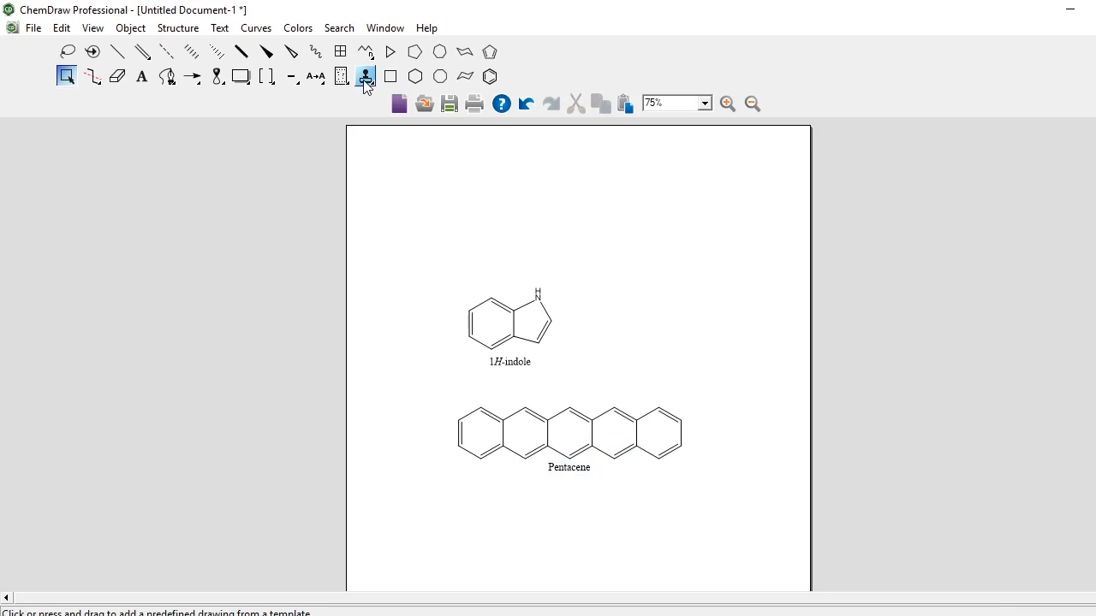
{"action": "left_click", "coordinate": [365, 81]}
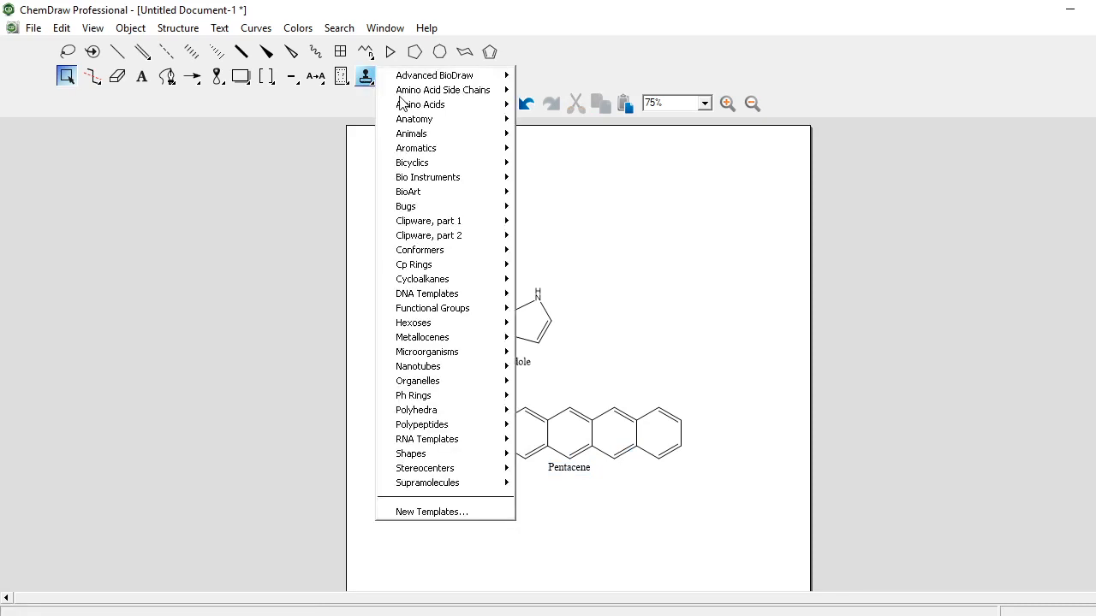
{"action": "mouse_move", "coordinate": [435, 137]}
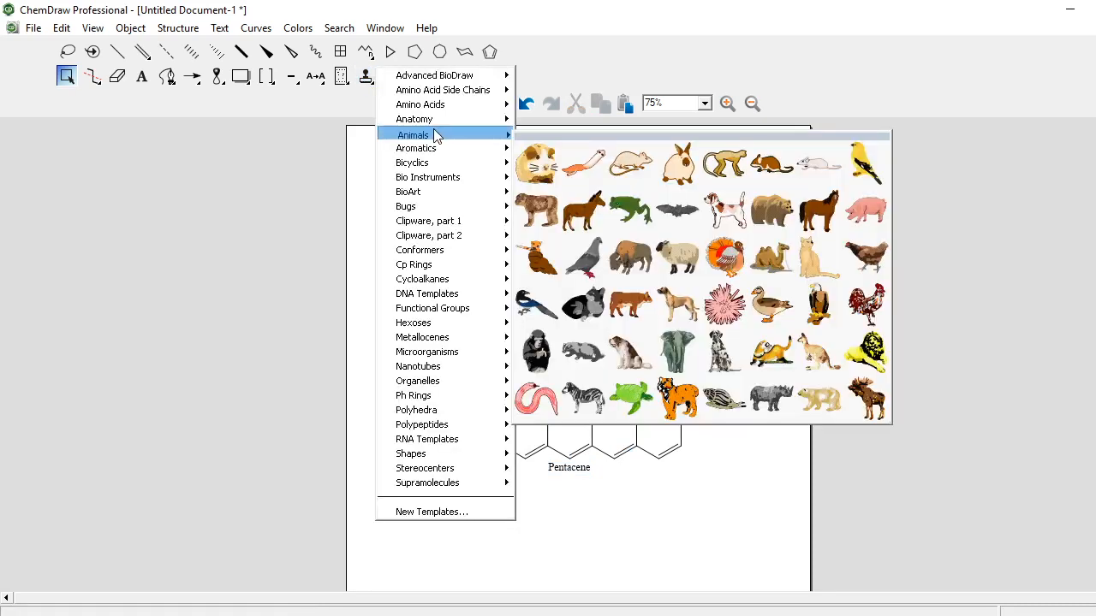
{"action": "mouse_move", "coordinate": [449, 224]}
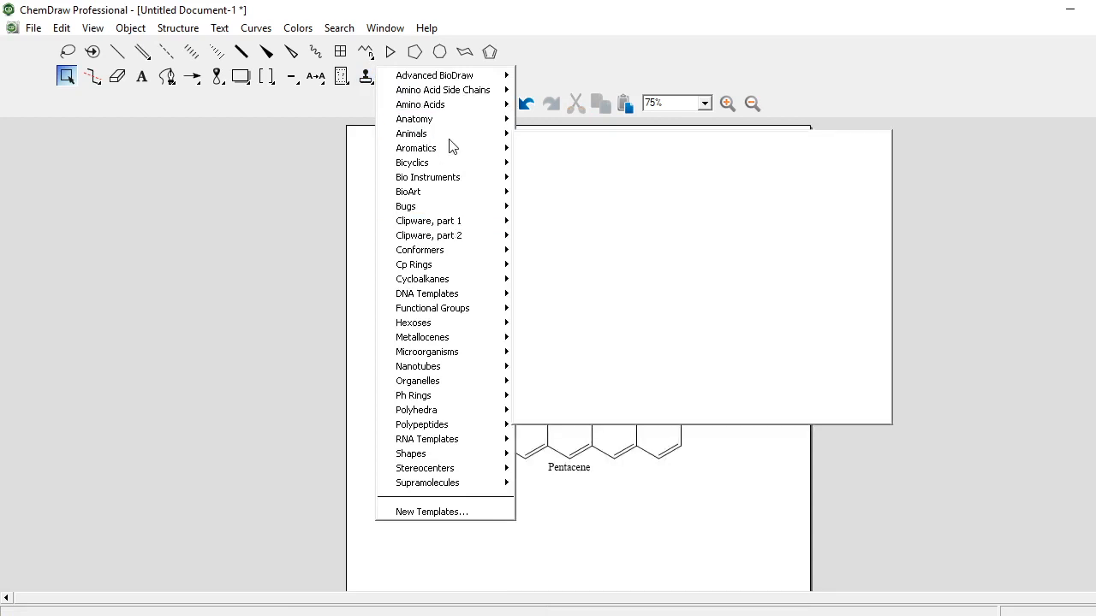
{"action": "mouse_move", "coordinate": [479, 164]}
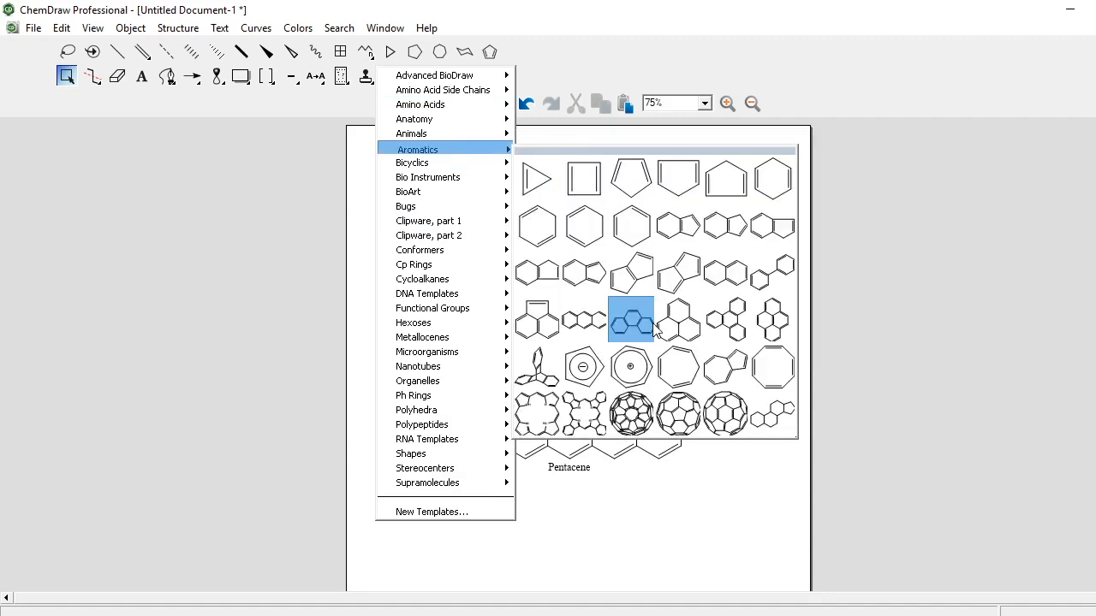
{"action": "left_click", "coordinate": [723, 319]}
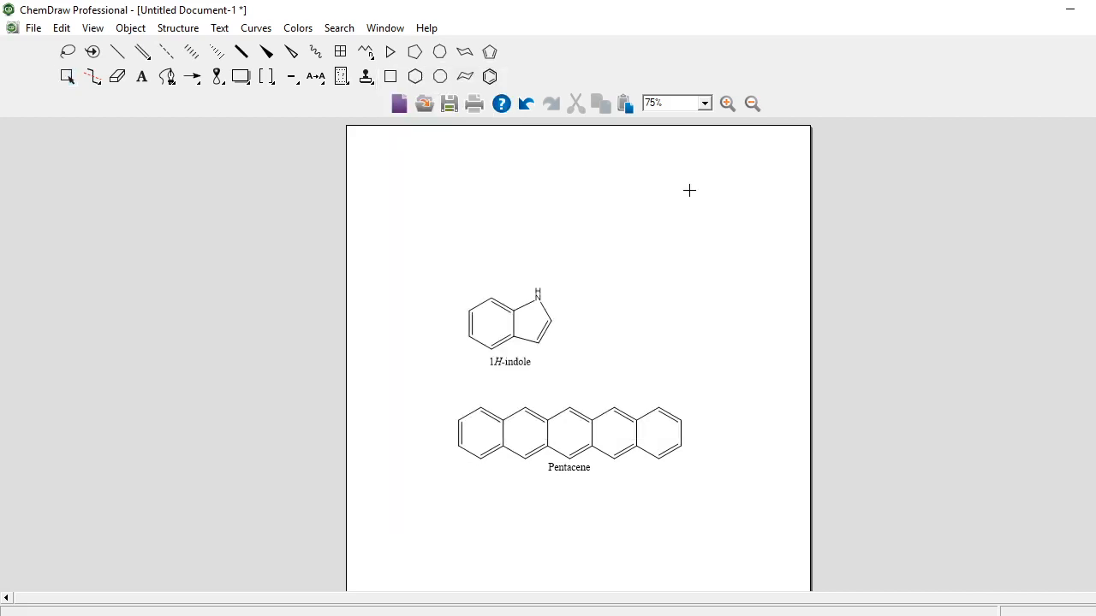
{"action": "left_click_drag", "start_coordinate": [674, 208], "coordinate": [674, 233]}
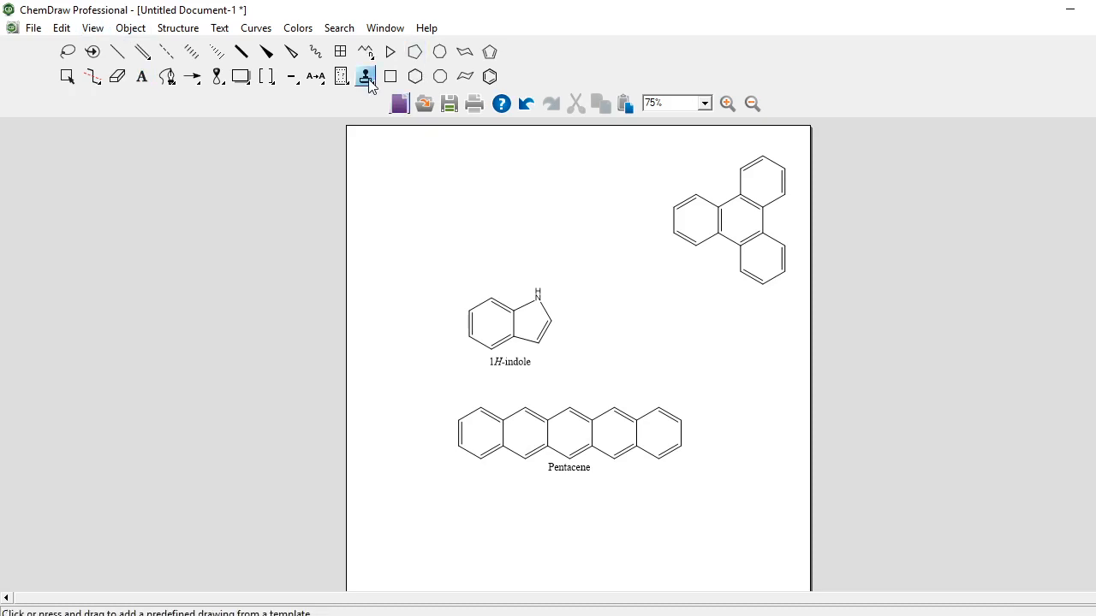
{"action": "left_click", "coordinate": [218, 30]}
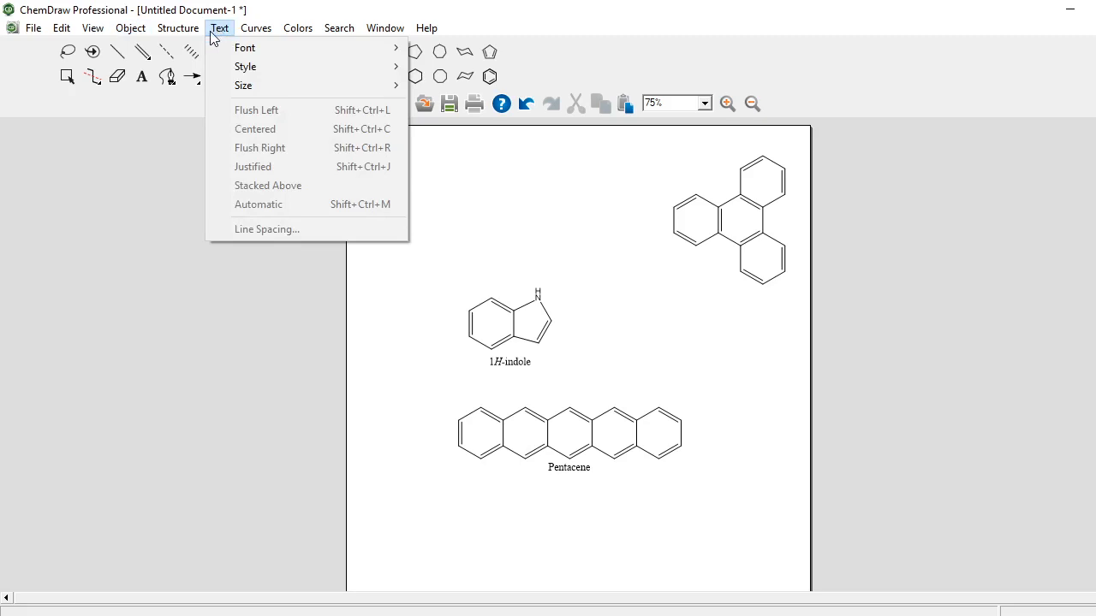
{"action": "mouse_move", "coordinate": [241, 52]}
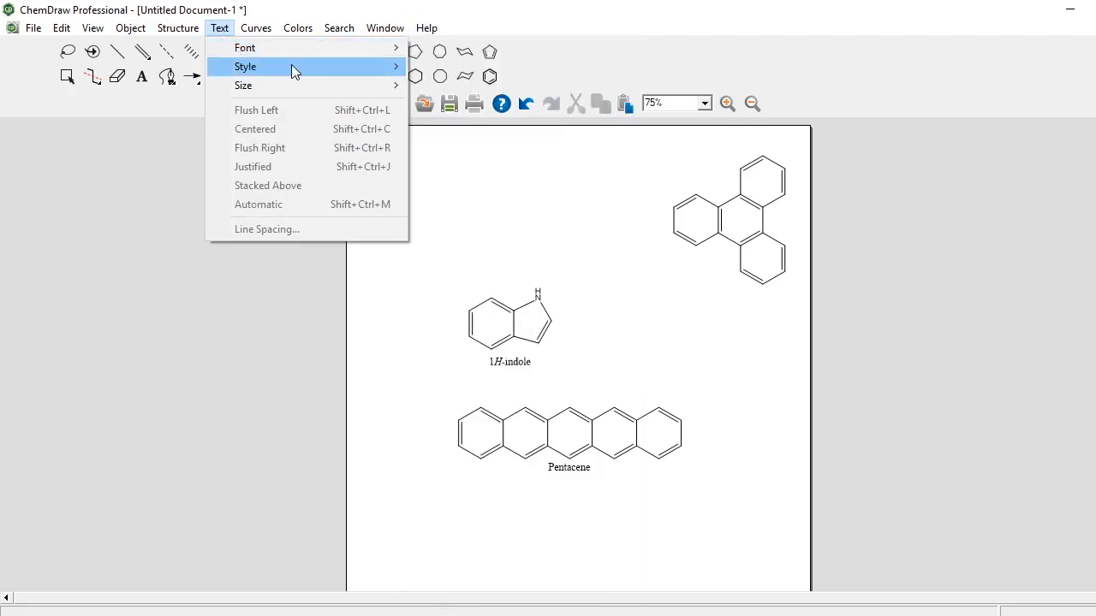
{"action": "mouse_move", "coordinate": [293, 68]}
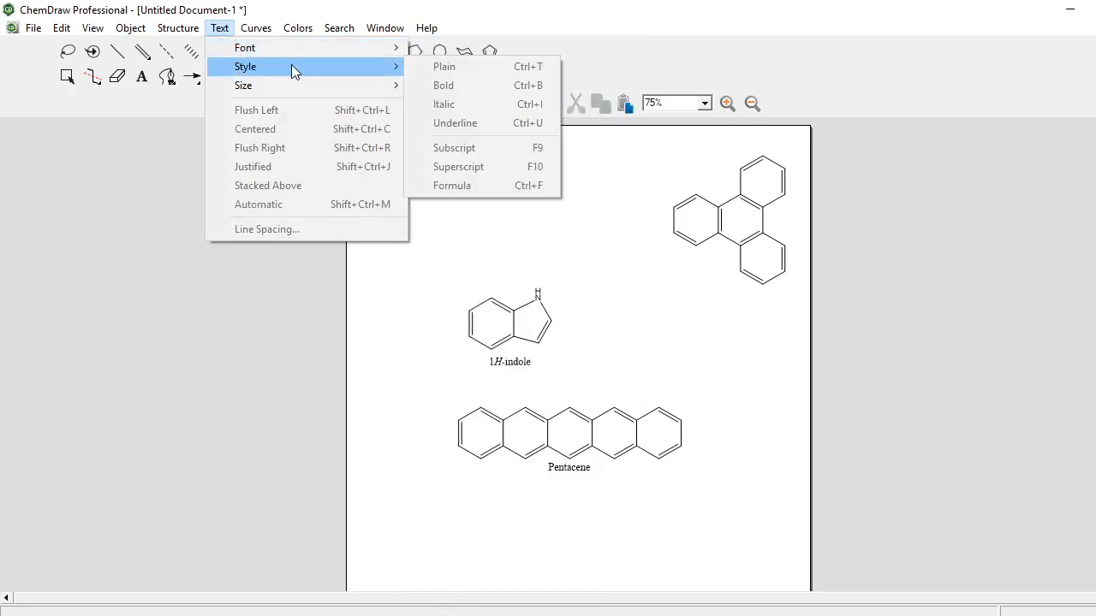
{"action": "left_click", "coordinate": [518, 365]}
{"action": "left_click", "coordinate": [518, 364]}
{"action": "left_click", "coordinate": [468, 412]}
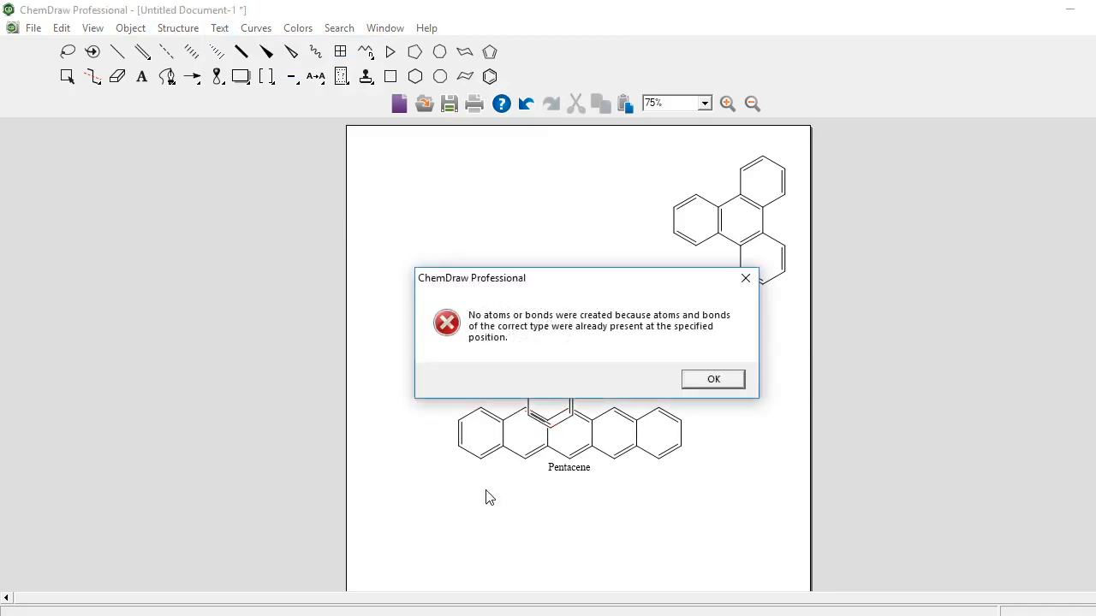
{"action": "left_click", "coordinate": [746, 278]}
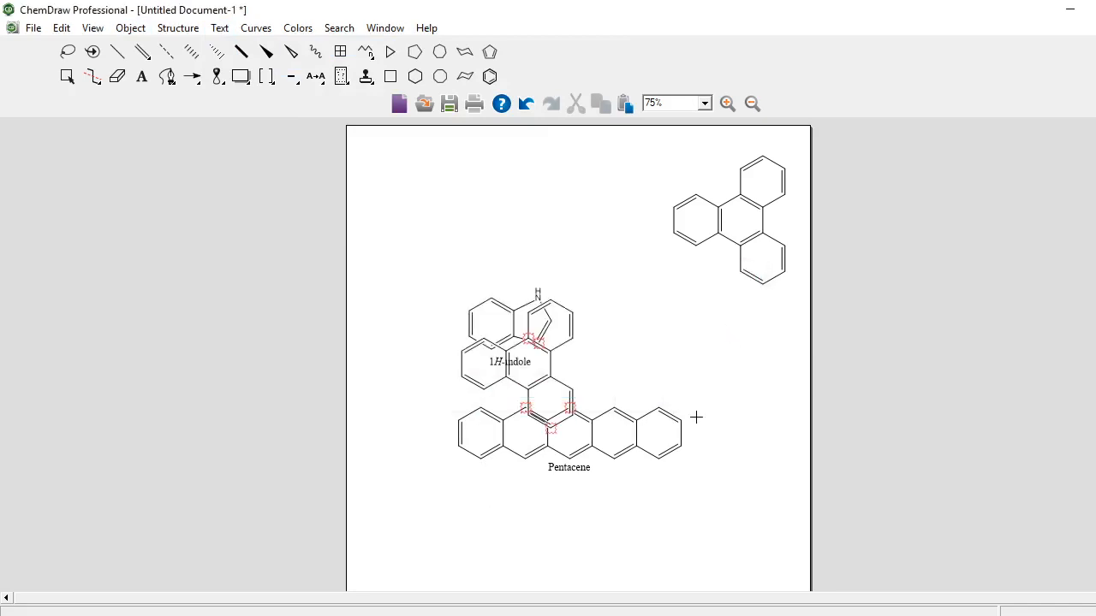
{"action": "key", "text": "ctrl+z"}
{"action": "key", "text": "ctrl+z"}
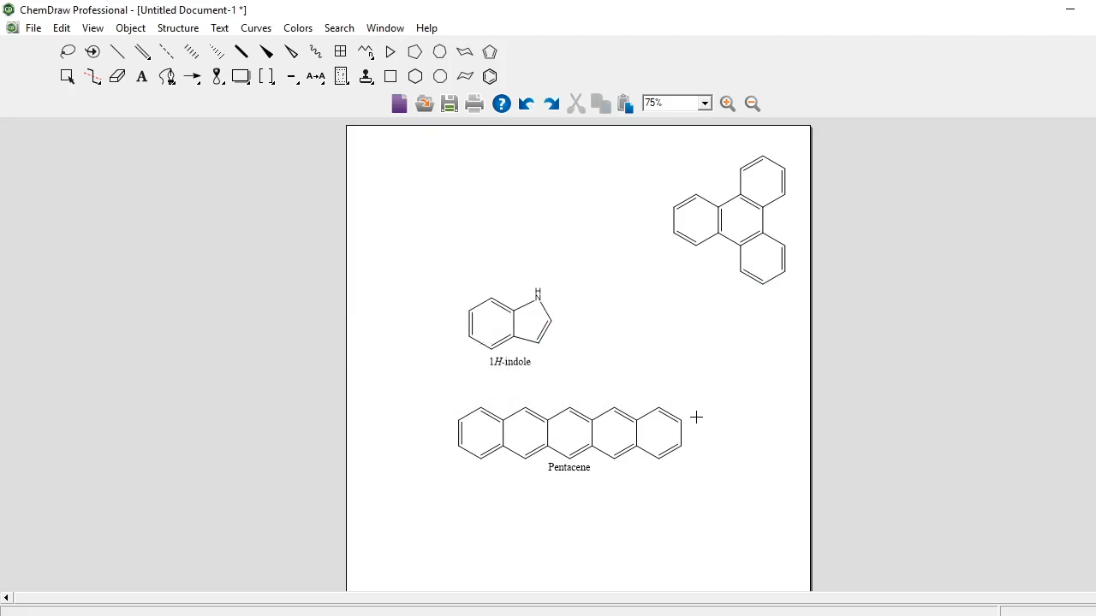
{"action": "left_click", "coordinate": [219, 28]}
{"action": "left_click", "coordinate": [217, 29]}
{"action": "left_click", "coordinate": [255, 30]}
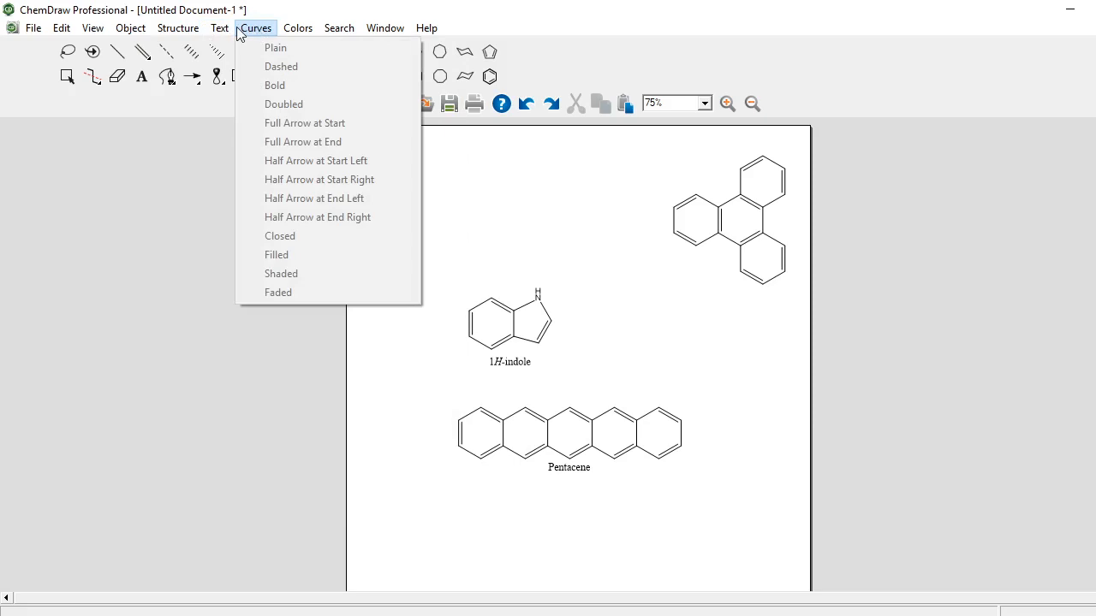
{"action": "left_click", "coordinate": [220, 27]}
{"action": "left_click", "coordinate": [219, 28]}
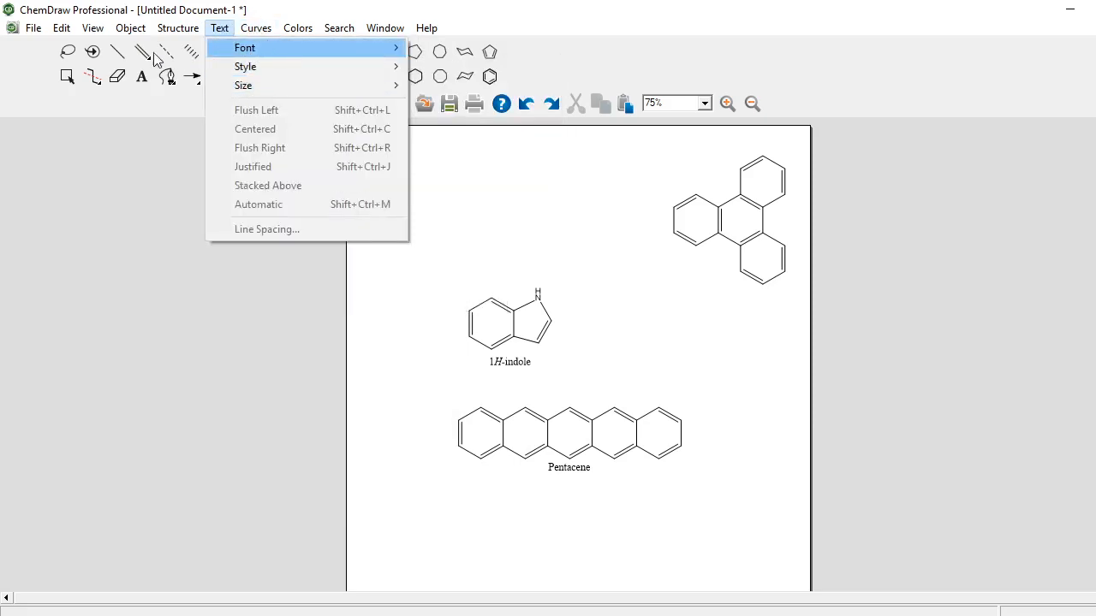
{"action": "left_click", "coordinate": [50, 122]}
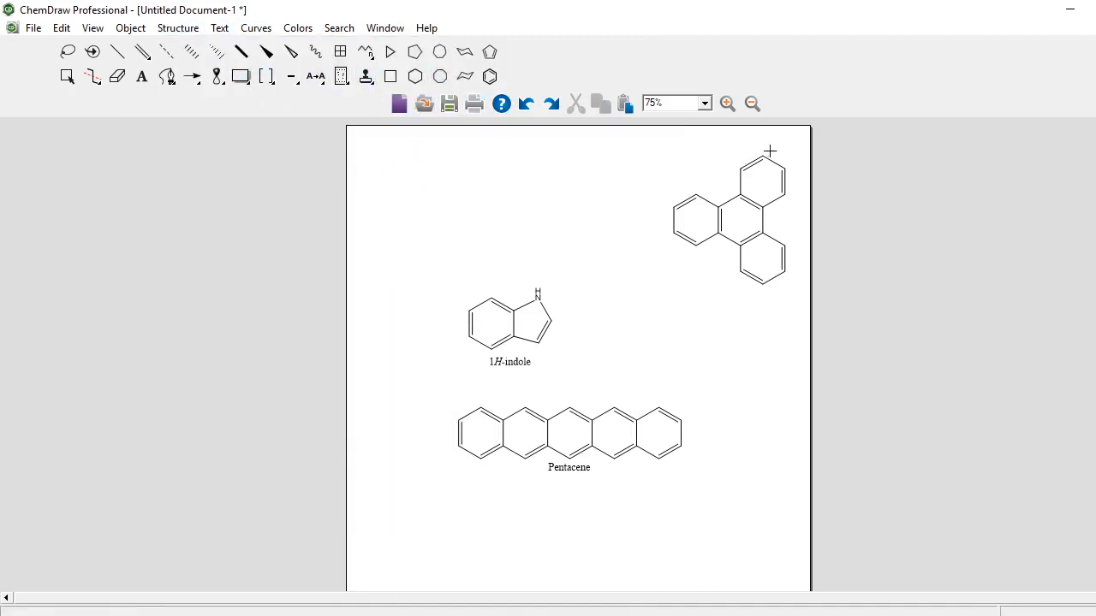
Step: View the page at 50% and 100% magnification, return it to 75%, and look over the drawn structures
{"action": "left_click", "coordinate": [753, 104]}
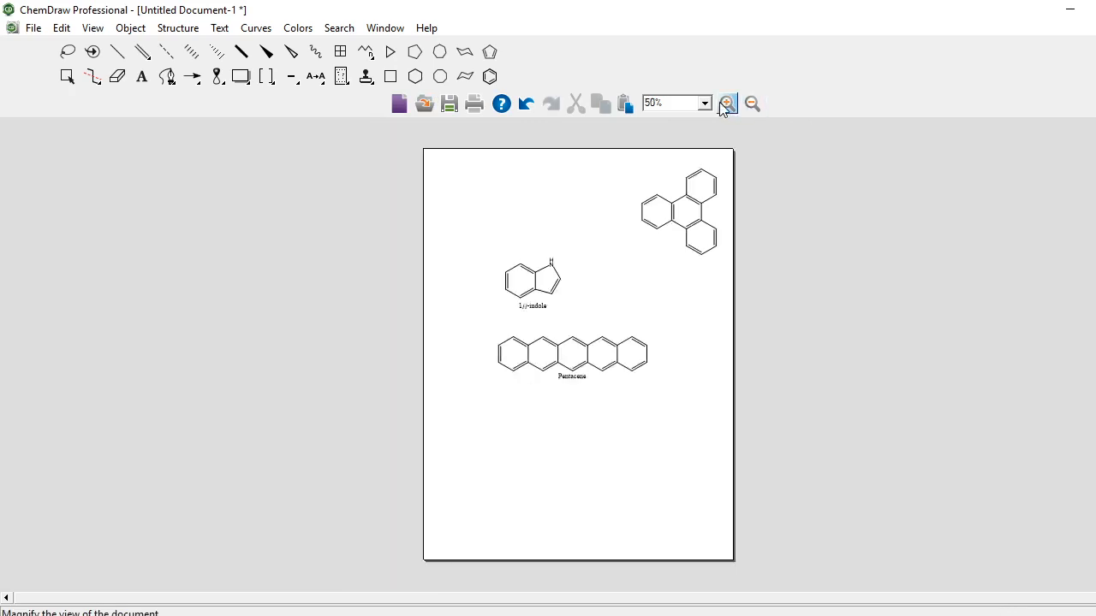
{"action": "left_click", "coordinate": [727, 103]}
{"action": "left_click", "coordinate": [727, 104]}
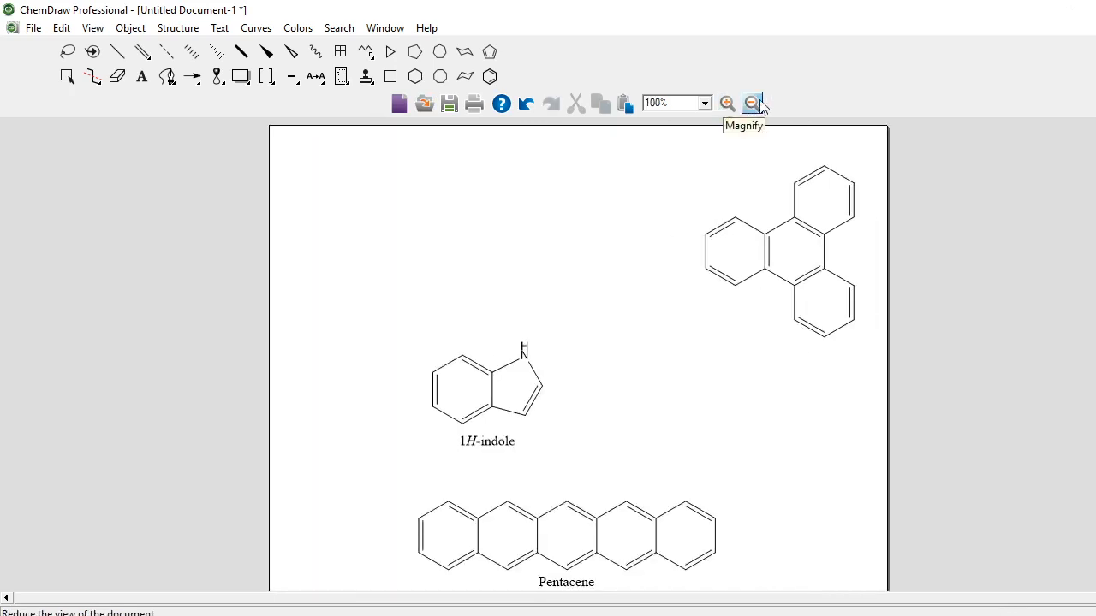
{"action": "left_click", "coordinate": [754, 103]}
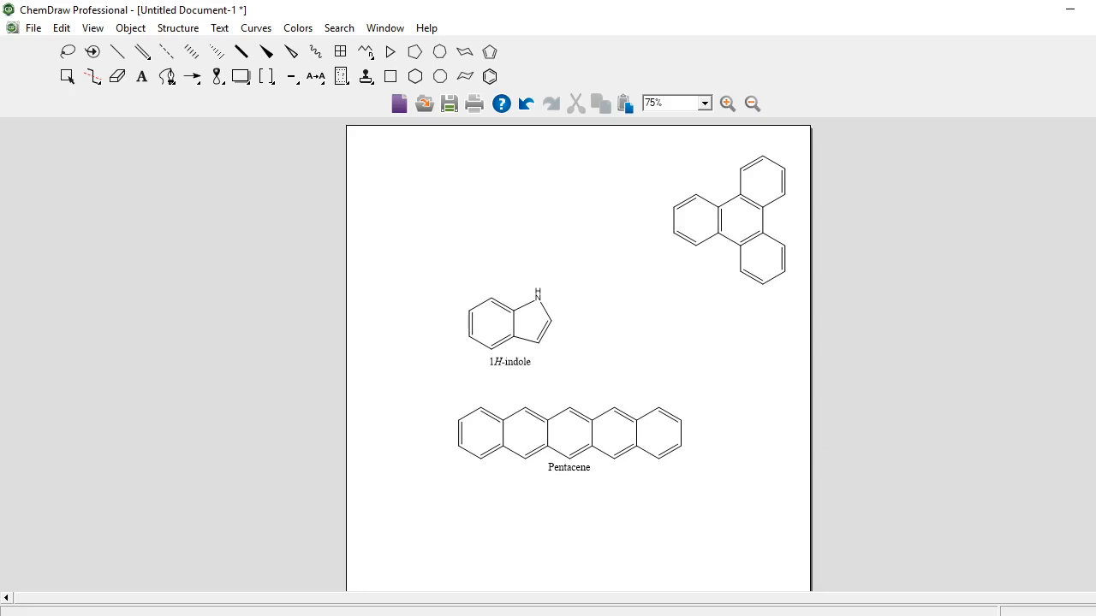
{"action": "scroll", "coordinate": [577, 358], "scroll_direction": "down", "scroll_amount": 3}
{"action": "scroll", "coordinate": [578, 358], "scroll_direction": "up", "scroll_amount": 3}
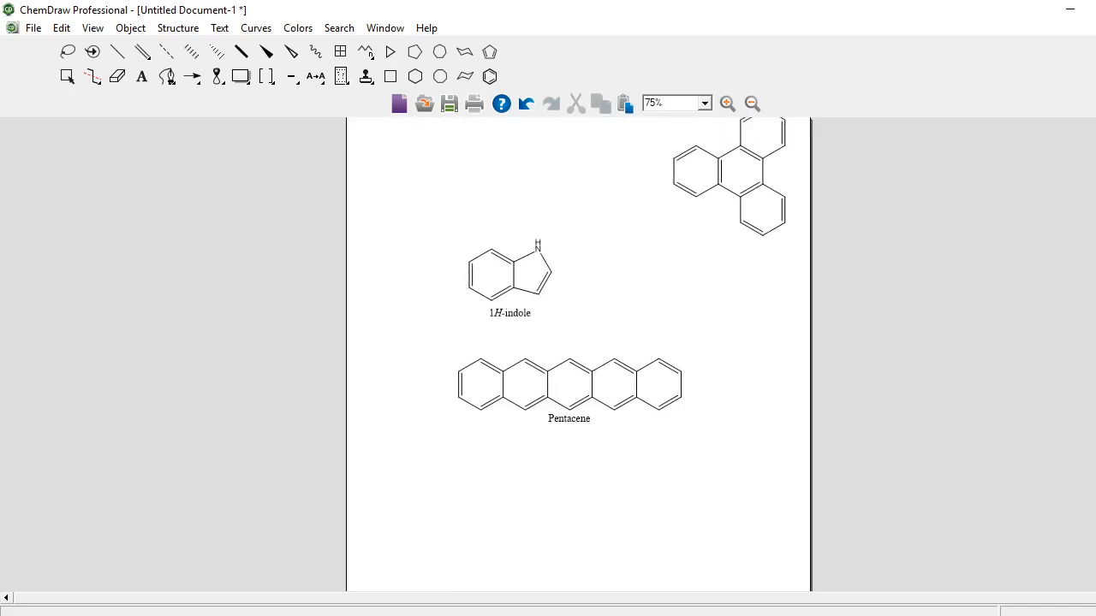